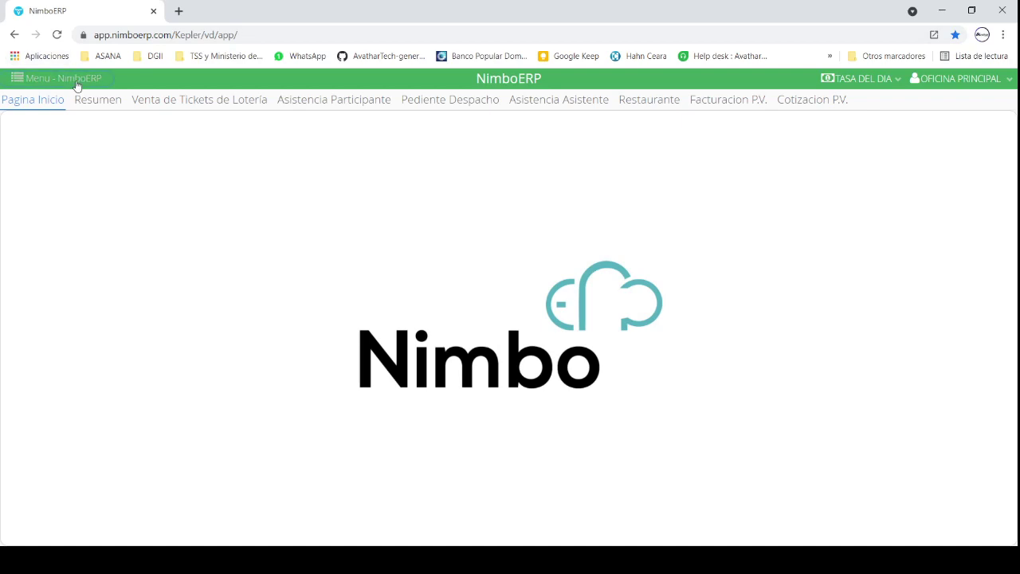
Step: Open the Suplidores list under Cuentas Por Pagar from the NimboERP module menu
left_click(70, 80)
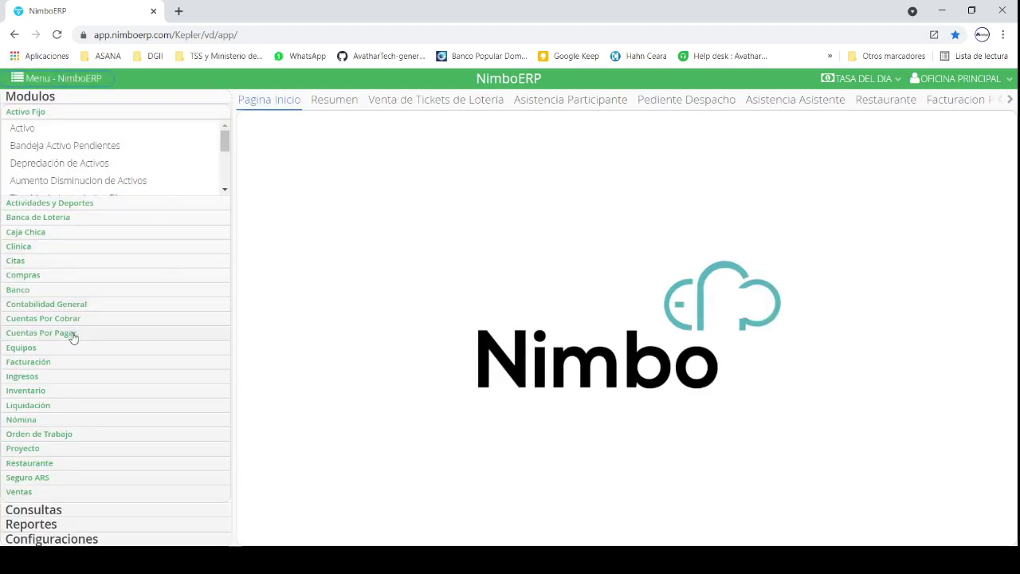
left_click(70, 333)
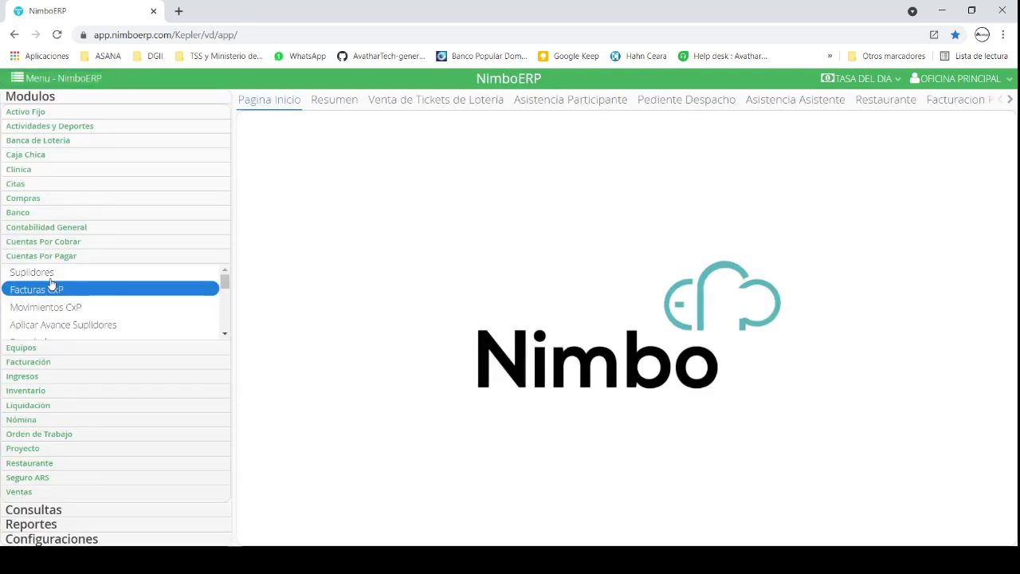
left_click(49, 275)
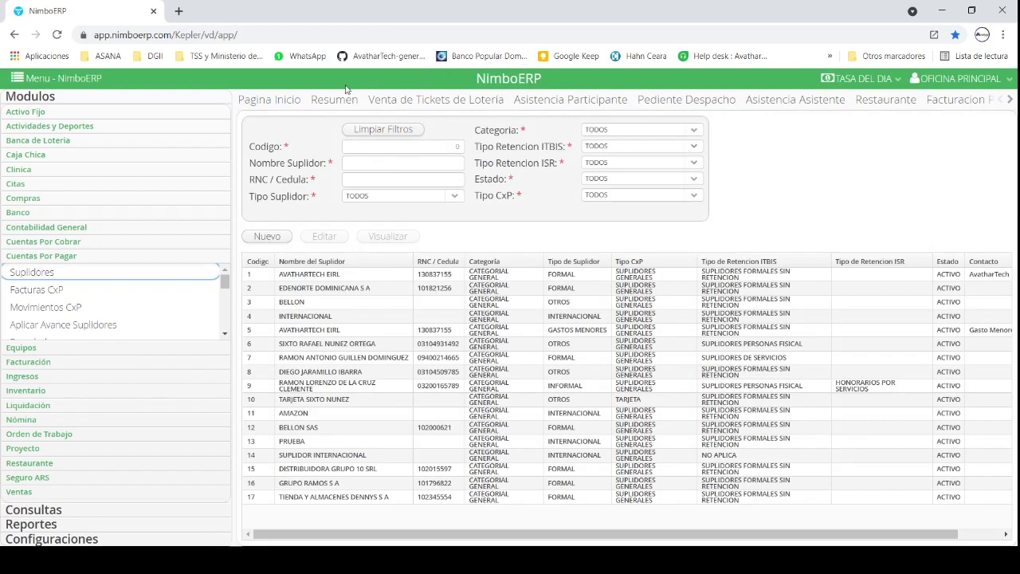
left_click(393, 151)
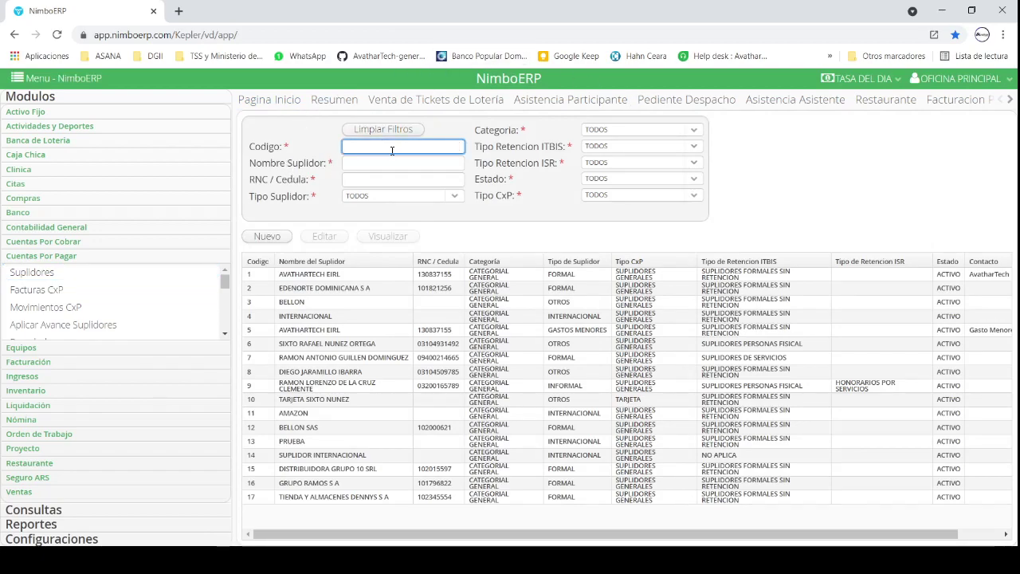
left_click(397, 165)
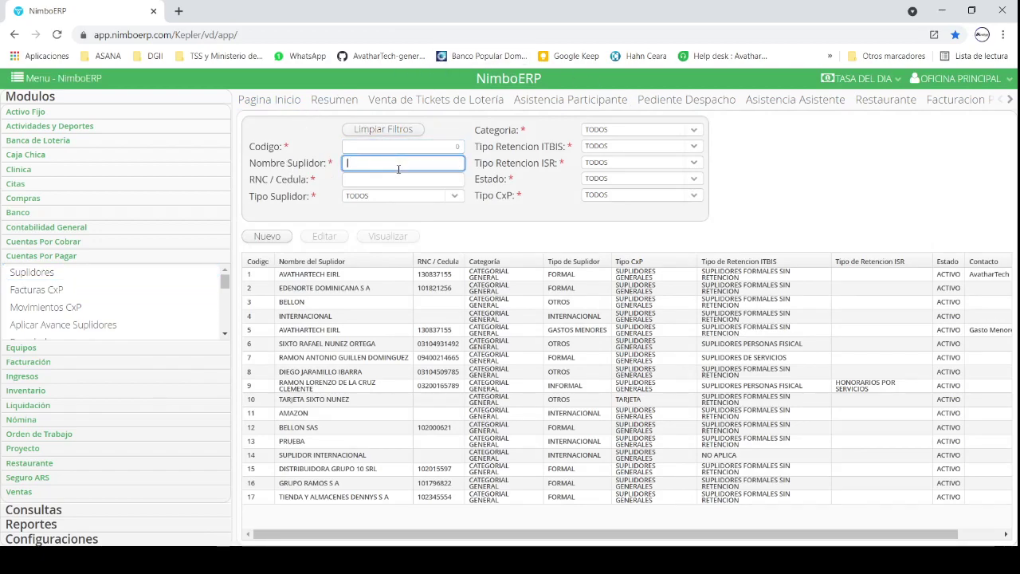
left_click(408, 180)
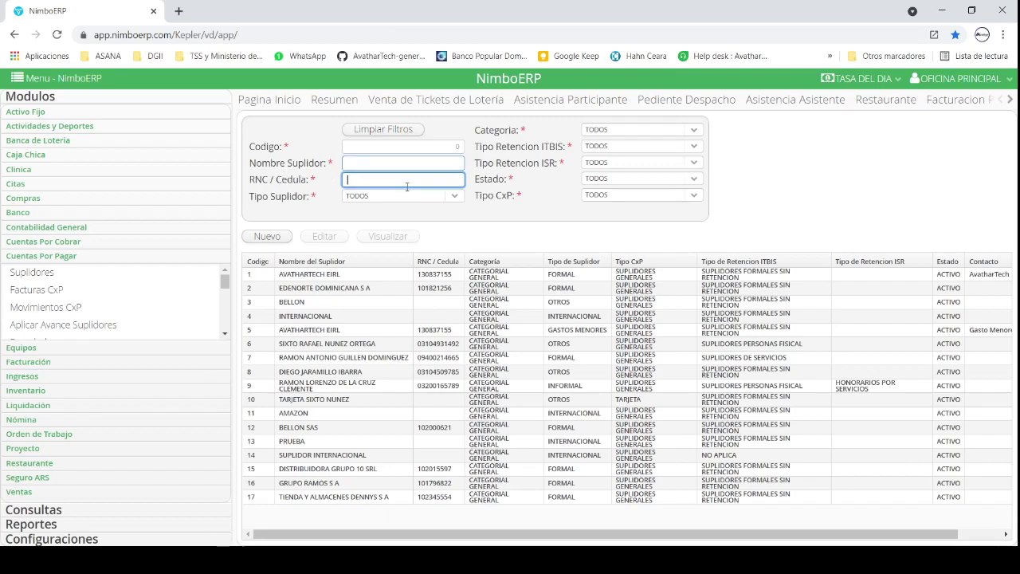
left_click(460, 197)
left_click(465, 199)
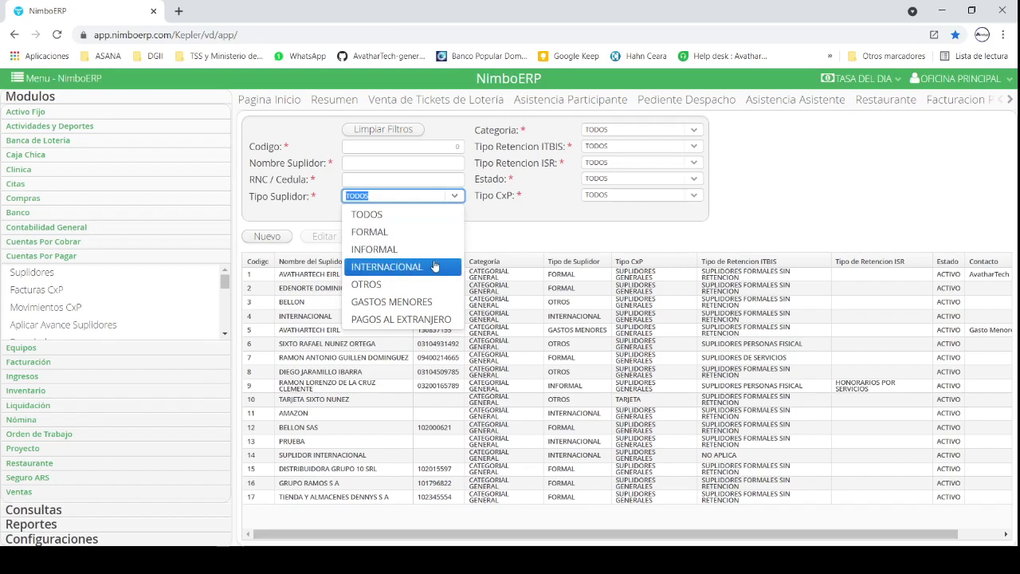
left_click(505, 167)
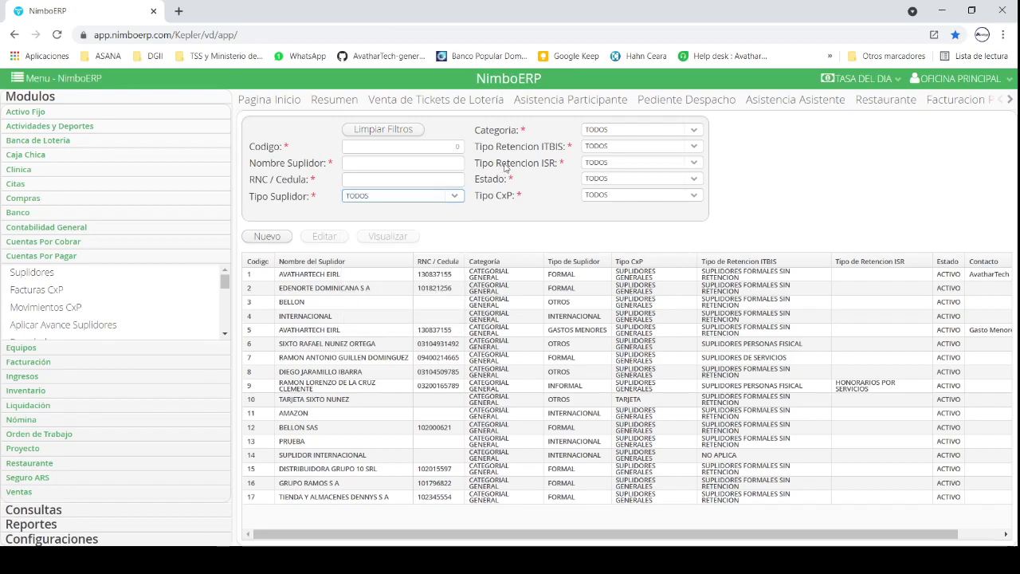
left_click(697, 130)
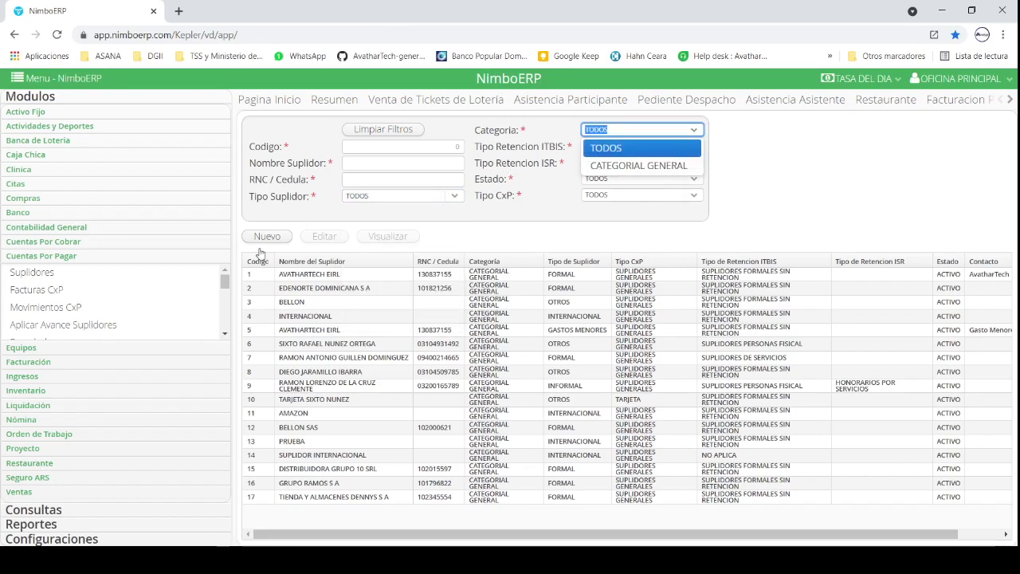
scroll(173, 315, "down", 6)
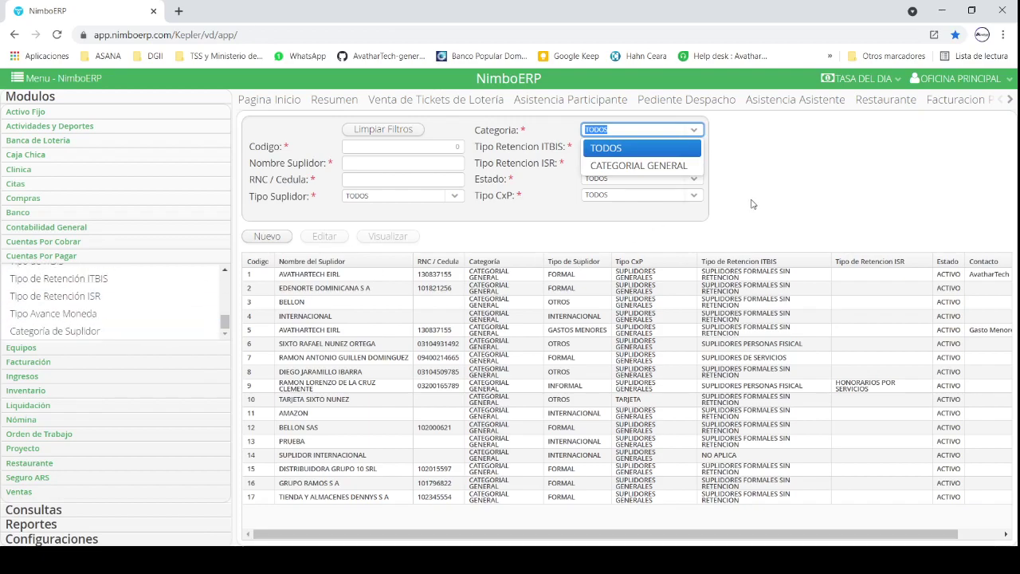
left_click(753, 202)
left_click(695, 149)
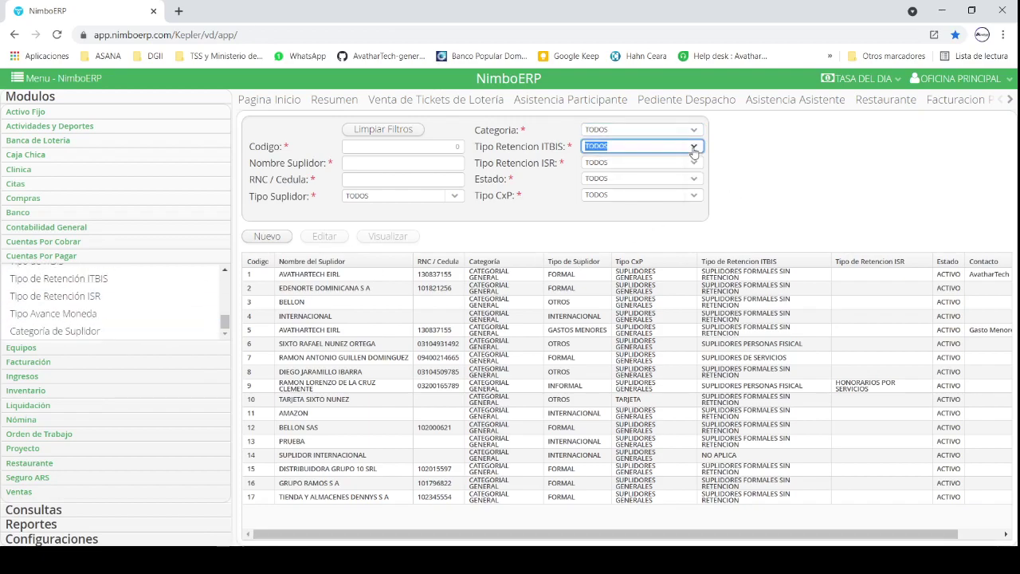
left_click(735, 135)
left_click(692, 163)
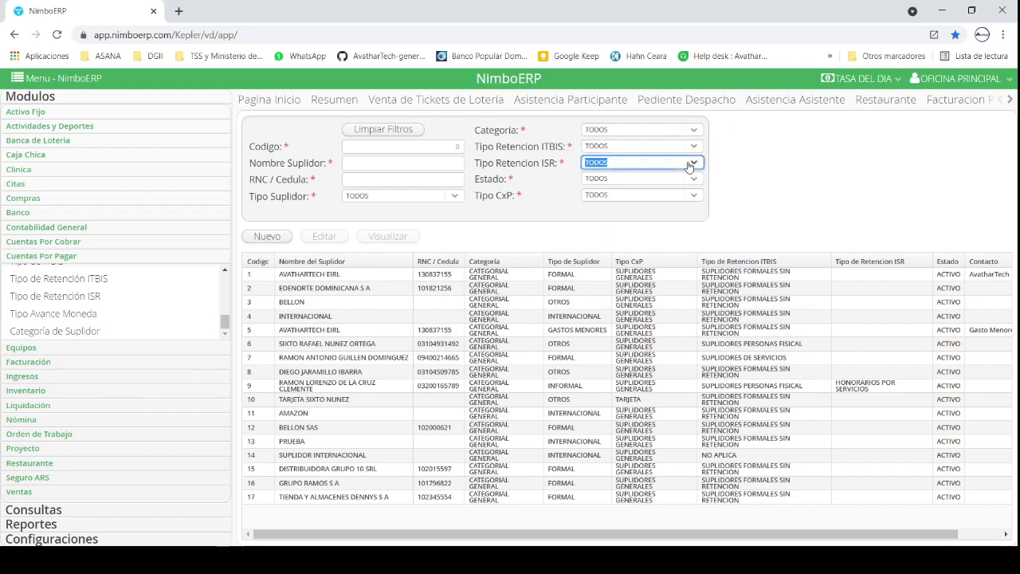
left_click(749, 152)
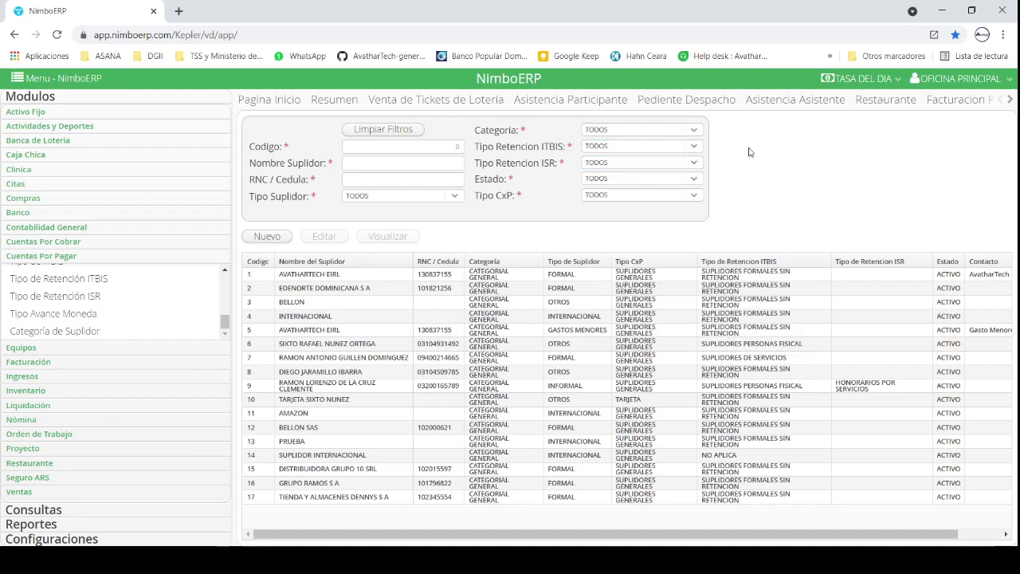
left_click(694, 182)
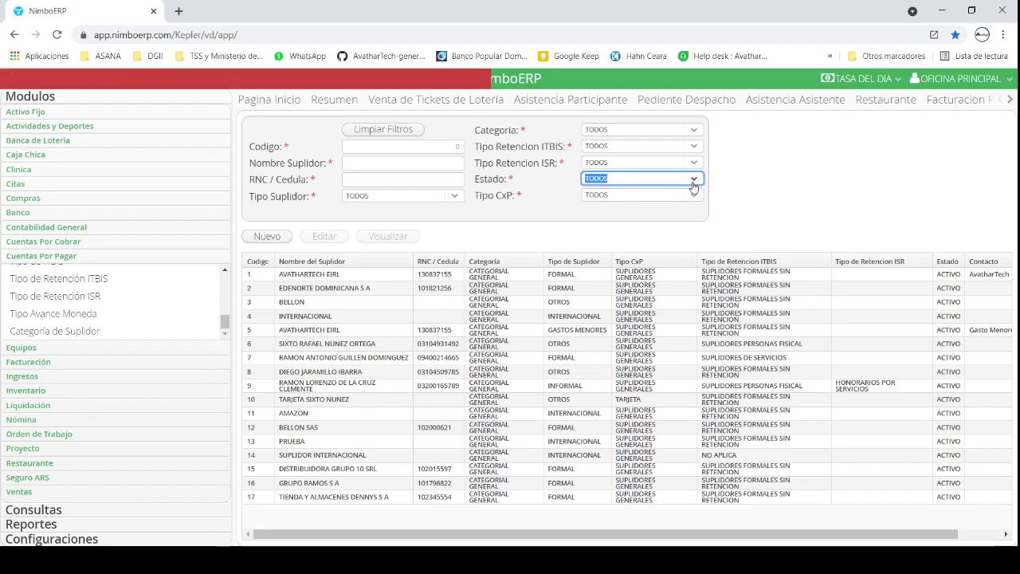
left_click(693, 182)
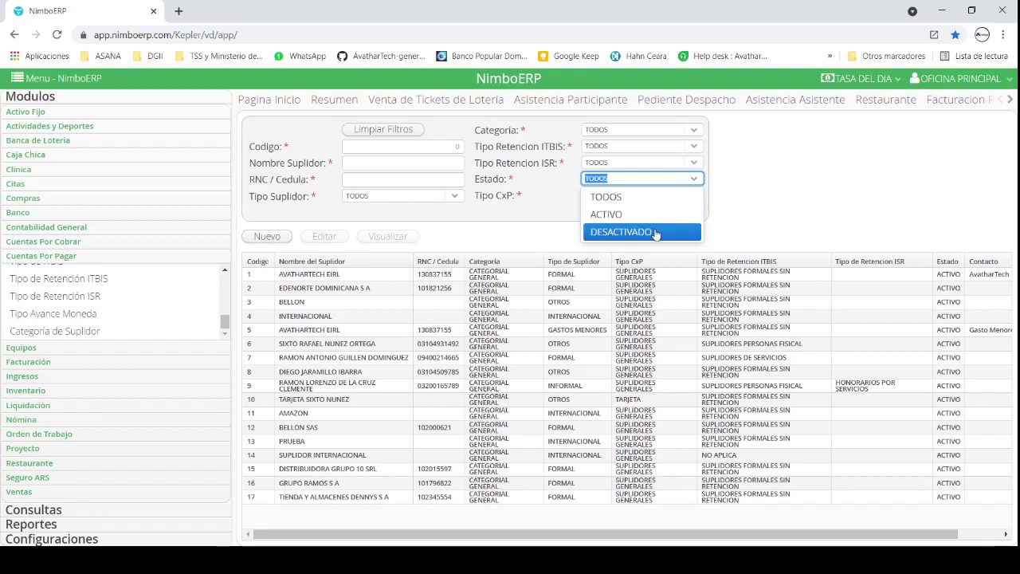
left_click(642, 199)
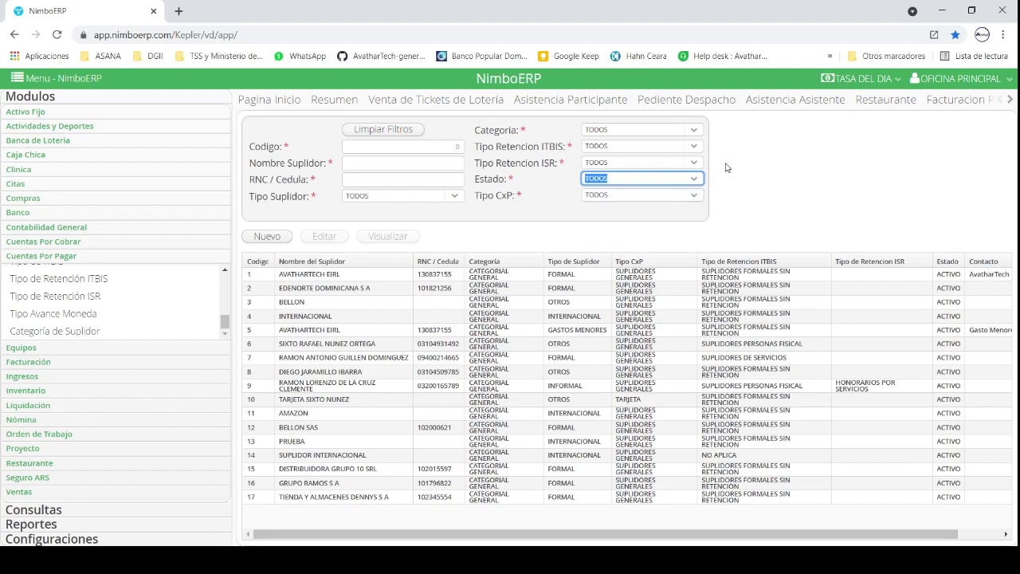
left_click(692, 196)
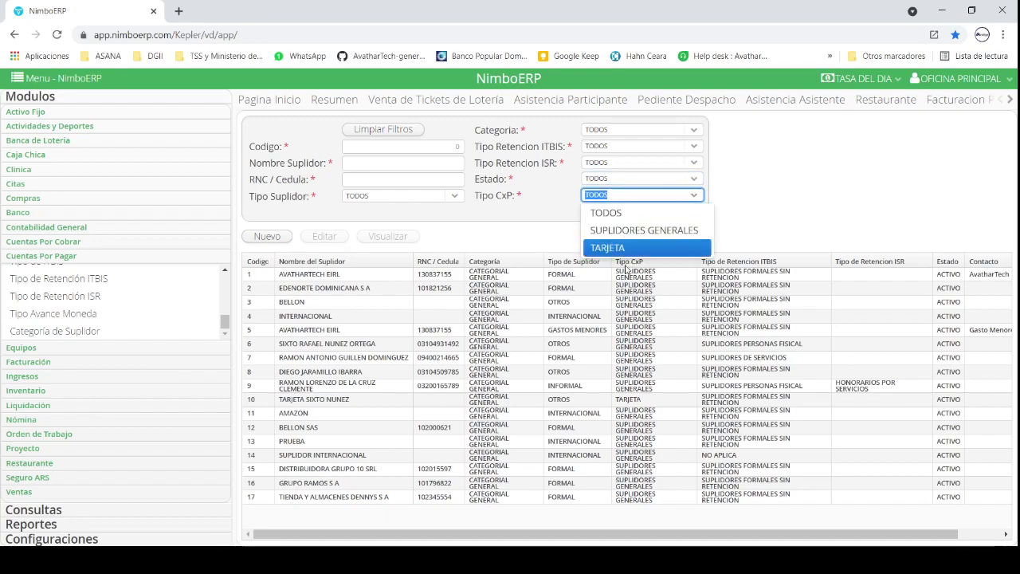
left_click(489, 247)
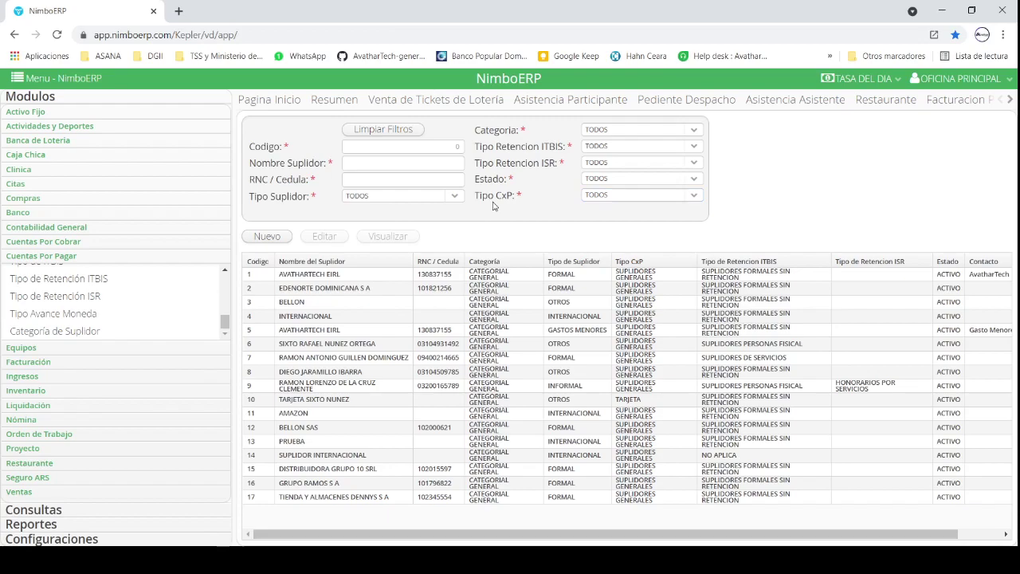
Step: Start a new supplier, opening the Crear Suplidor form on Datos Generales
left_click(266, 237)
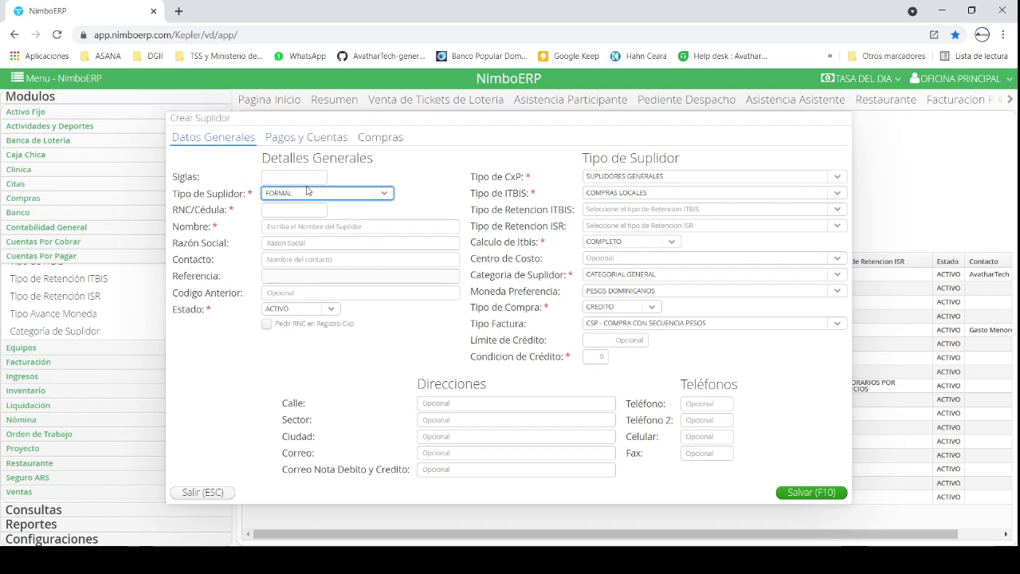
left_click(286, 174)
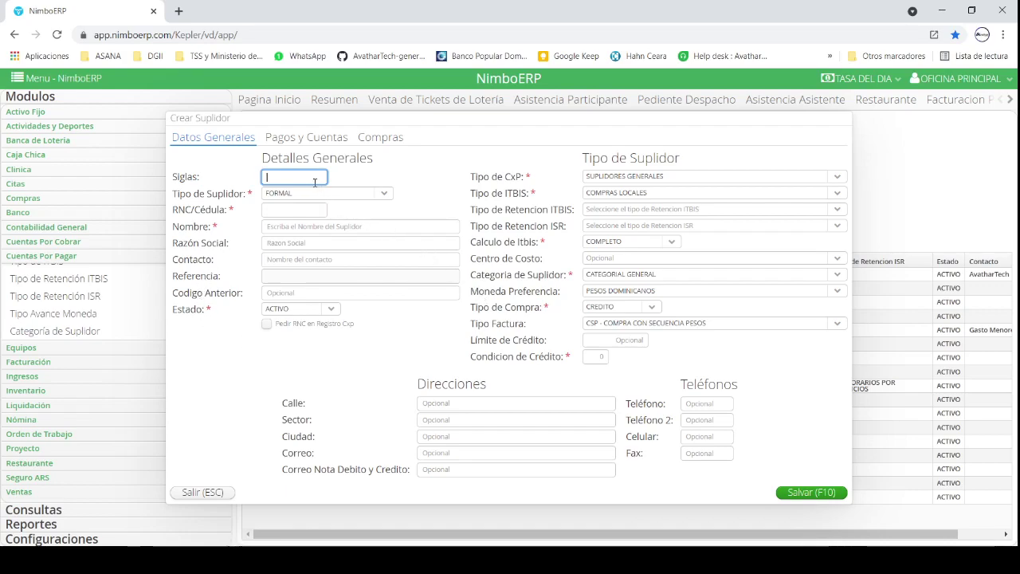
double_click(219, 197)
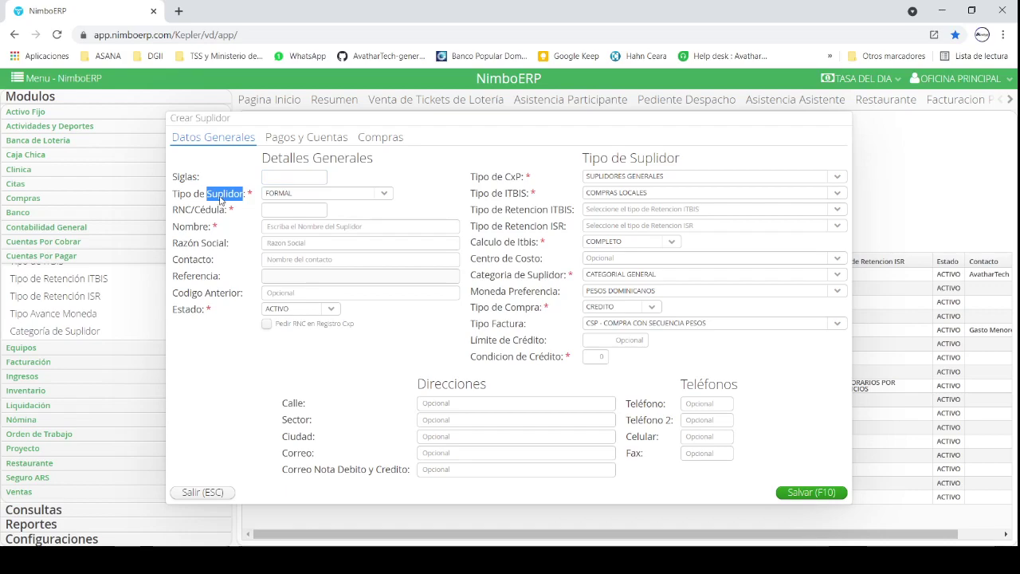
Step: Open the Tipo de Suplidor dropdown in the Crear Suplidor form
left_click(384, 194)
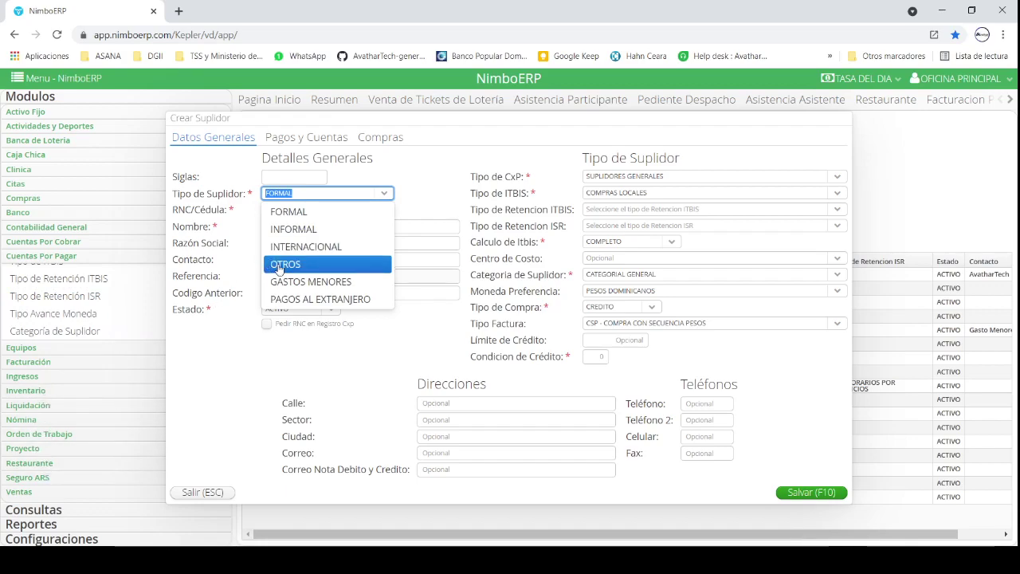
Step: Set the new supplier's Tipo de Suplidor to OTROS
left_click(279, 266)
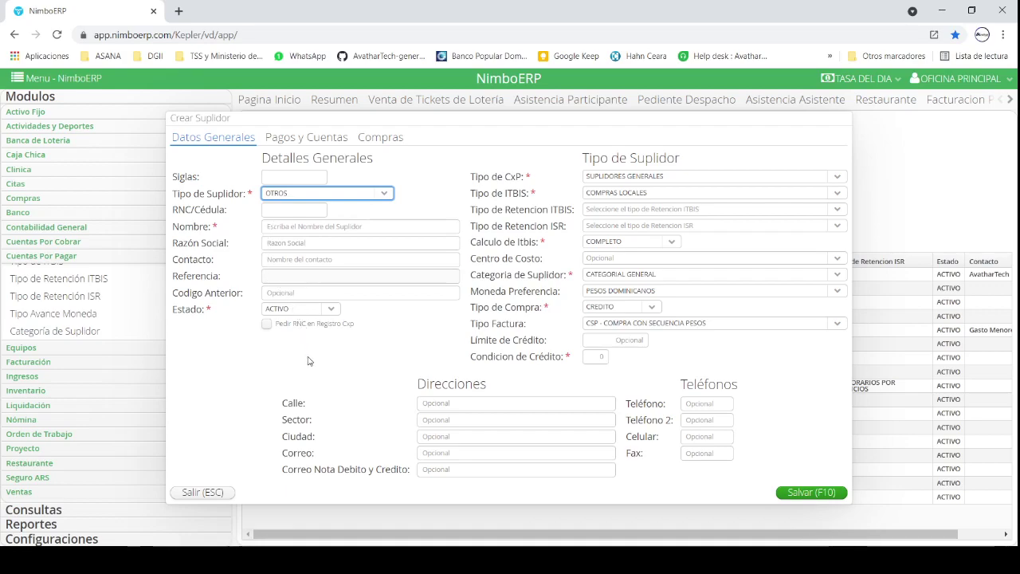
left_click(290, 230)
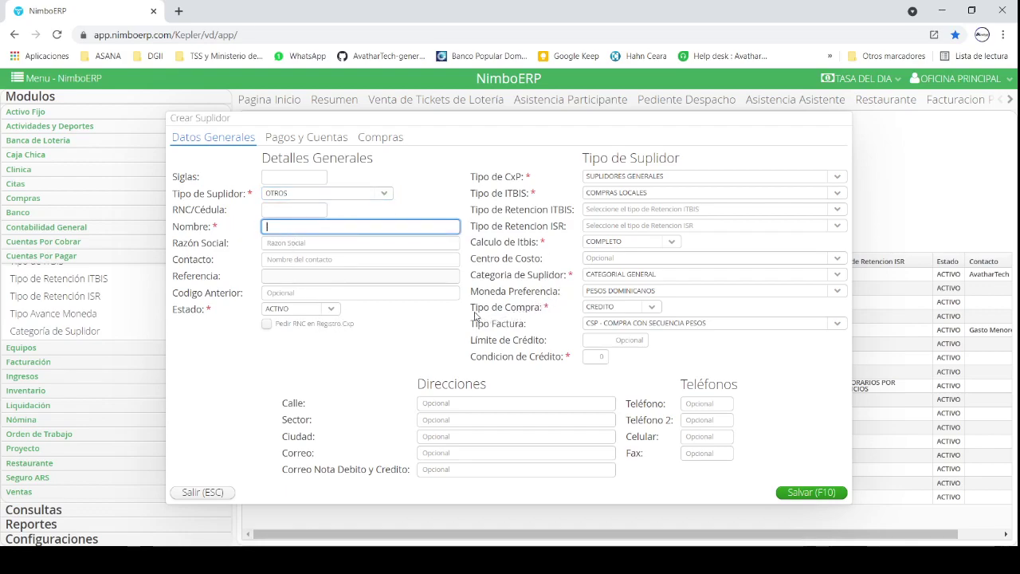
left_click(333, 192)
left_click(209, 301)
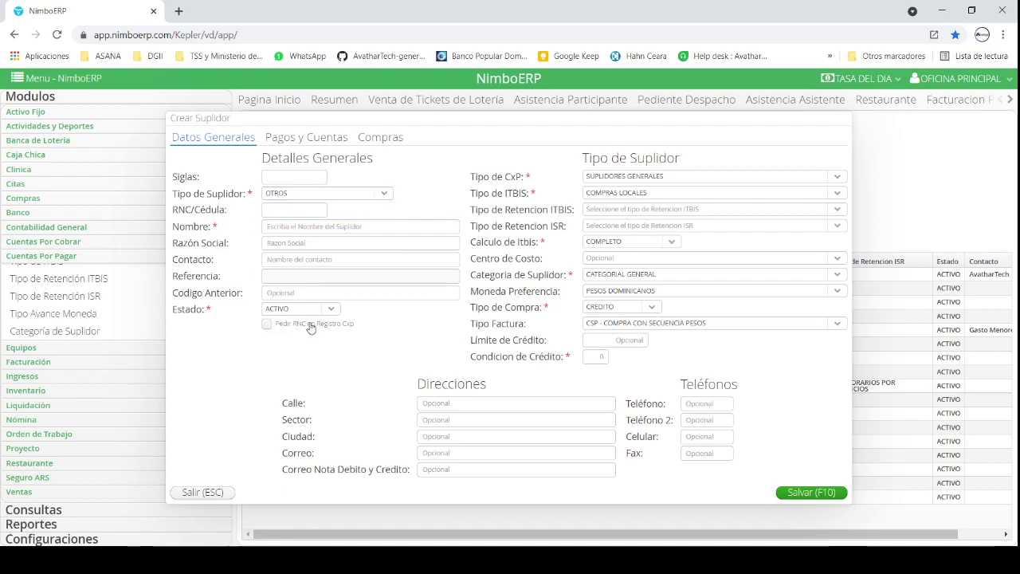
Step: Toggle 'Pedir RNC en Registro Cxp' on and back off, then reopen the supplier type list
left_click(344, 326)
left_click(289, 222)
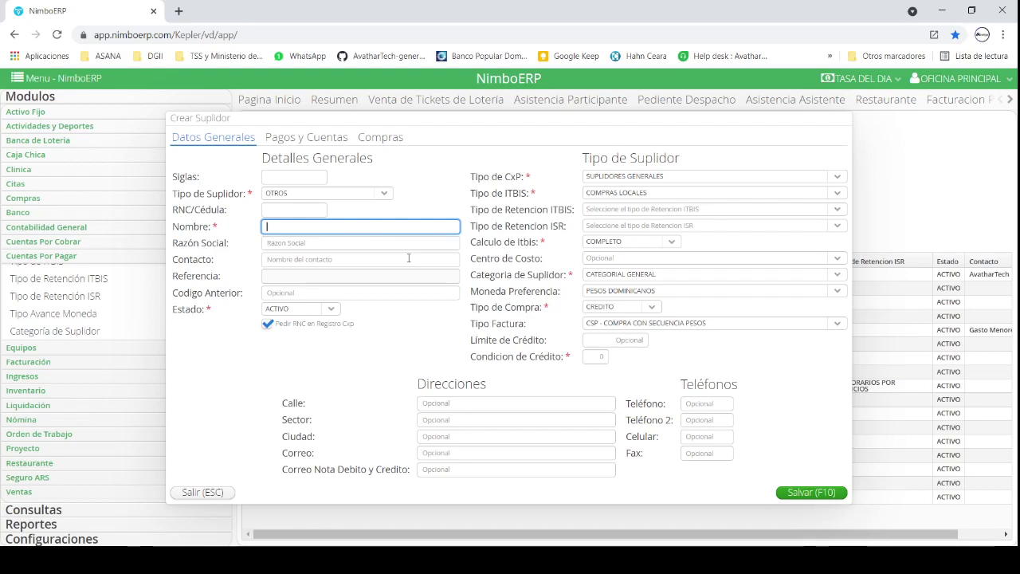
left_click(350, 324)
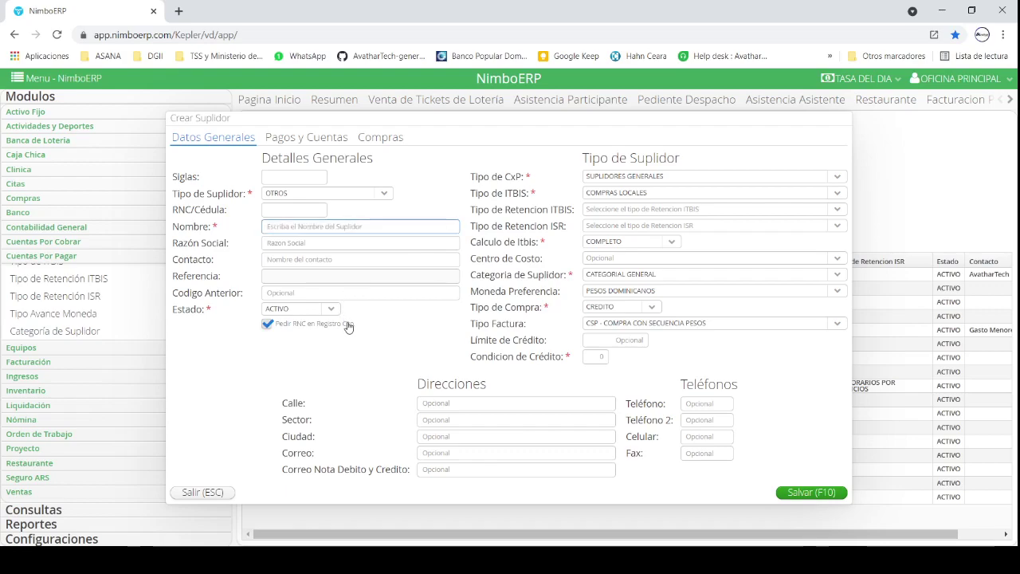
left_click(386, 195)
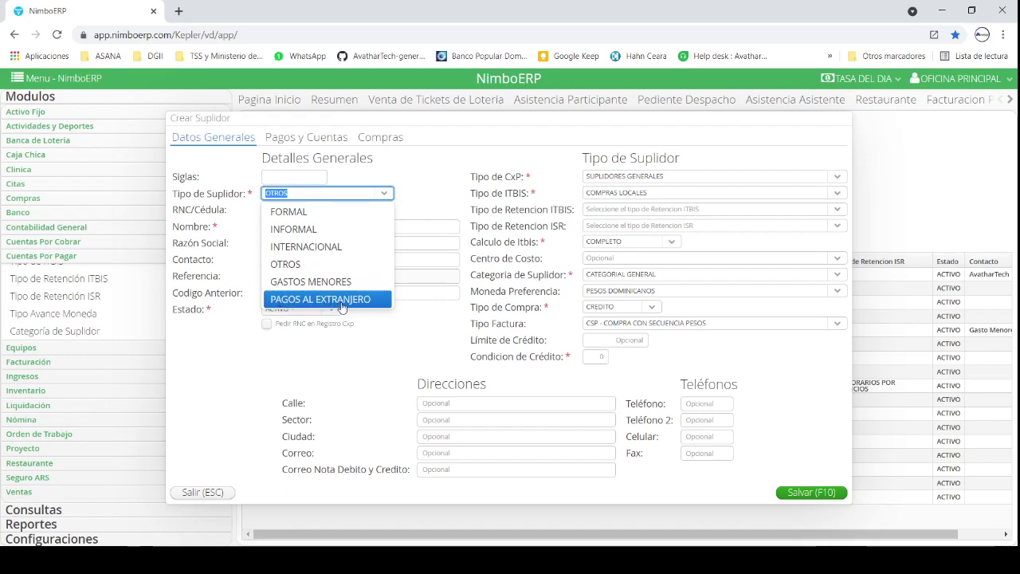
Step: Set Tipo de Suplidor back to FORMAL and enter the company's RNC in RNC/Cédula
left_click(308, 211)
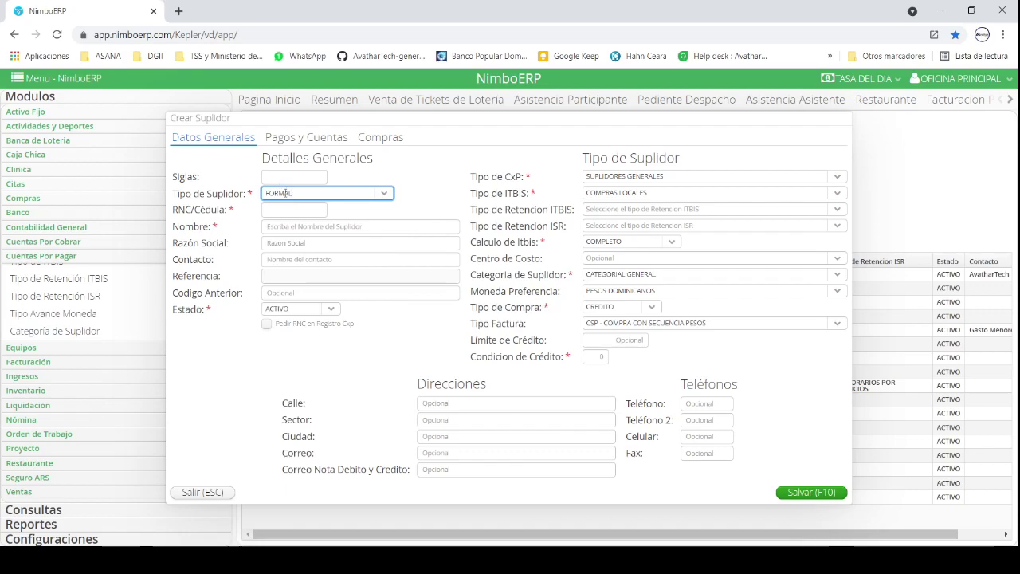
left_click(294, 211)
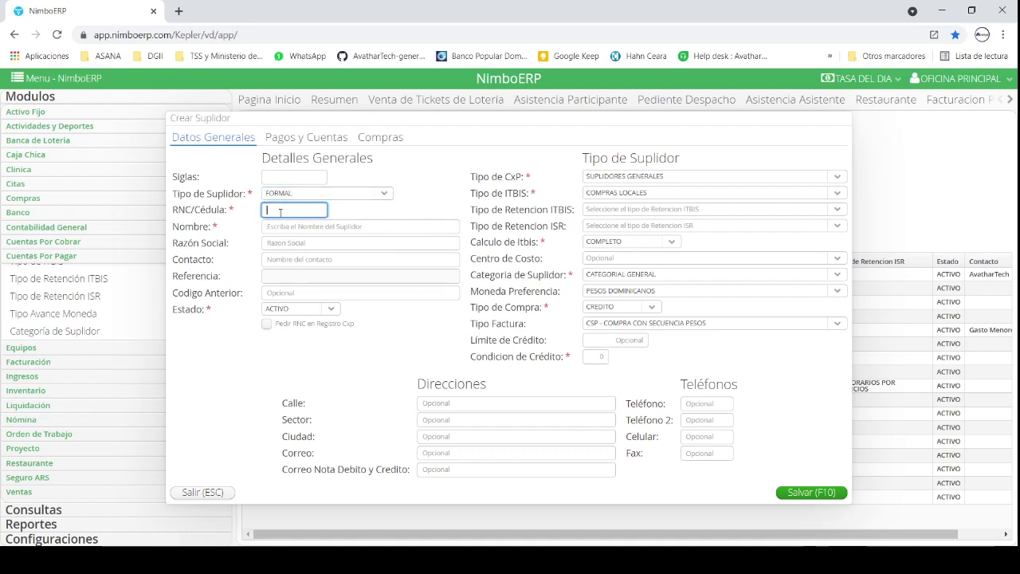
key("Tab")
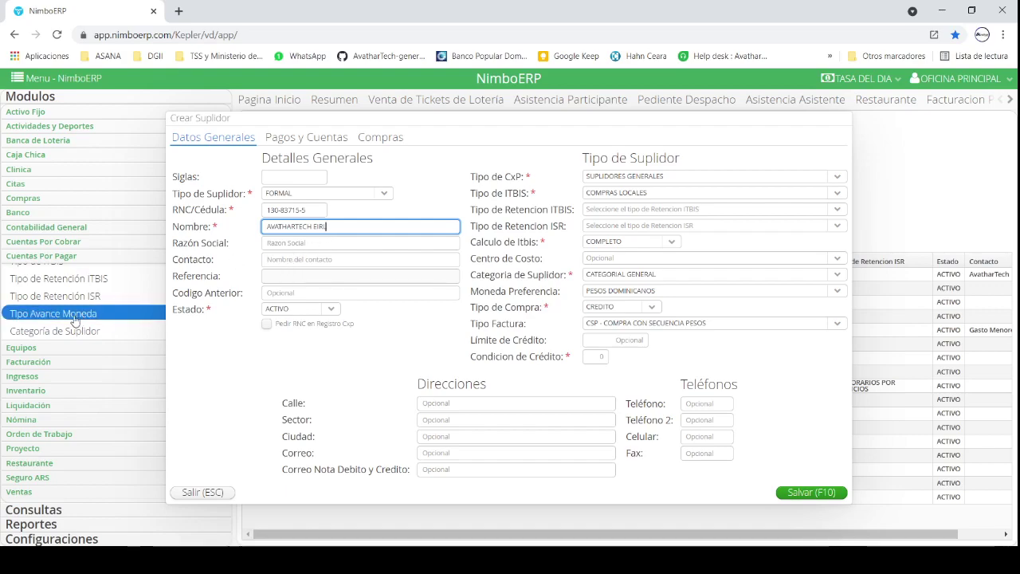
Step: Check the auto-filled name AVATHARTECH EIRL and keep Estado as ACTIVO
scroll(74, 319, "up", 3)
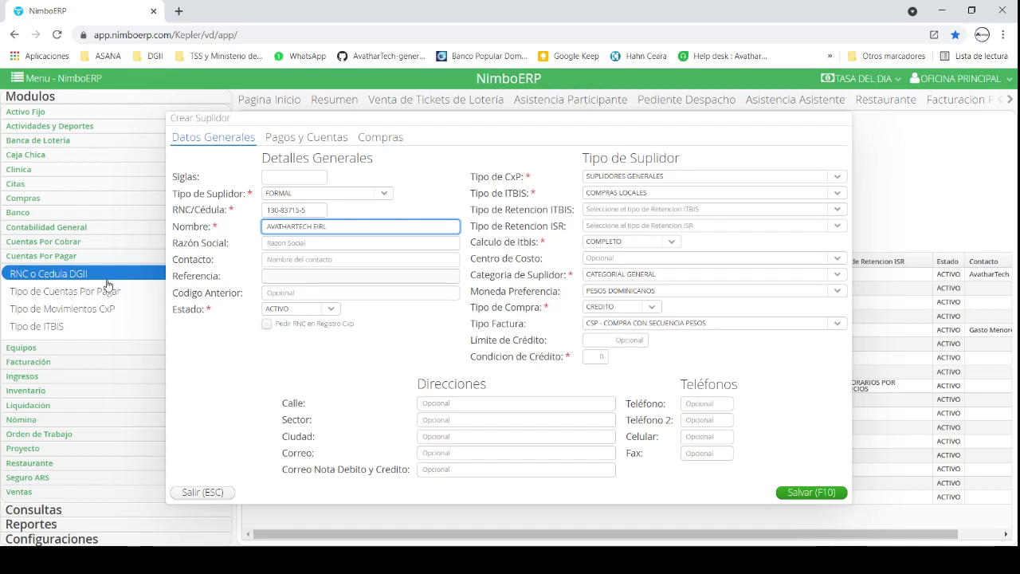
left_click(317, 212)
left_click(334, 227)
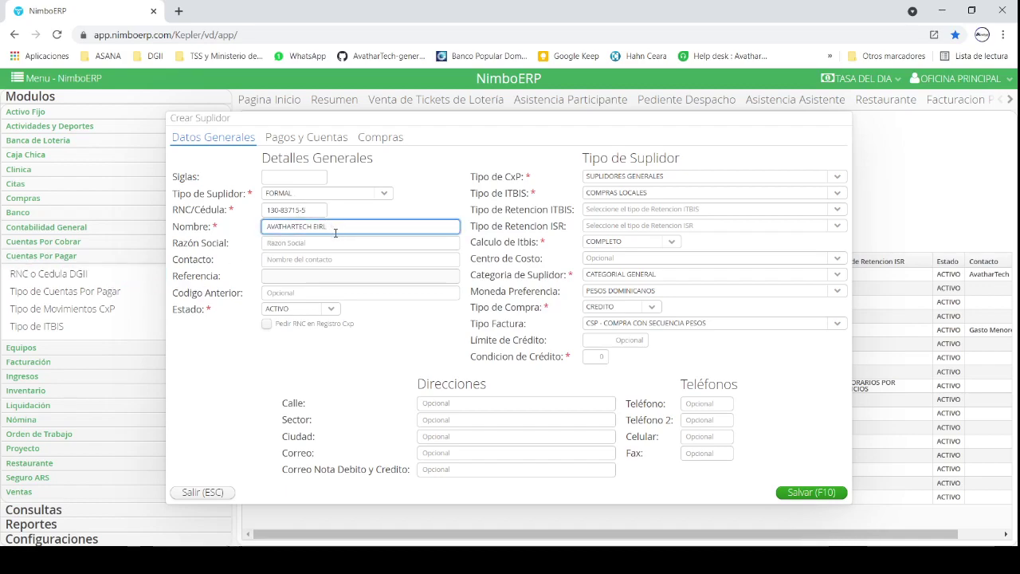
left_click(307, 212)
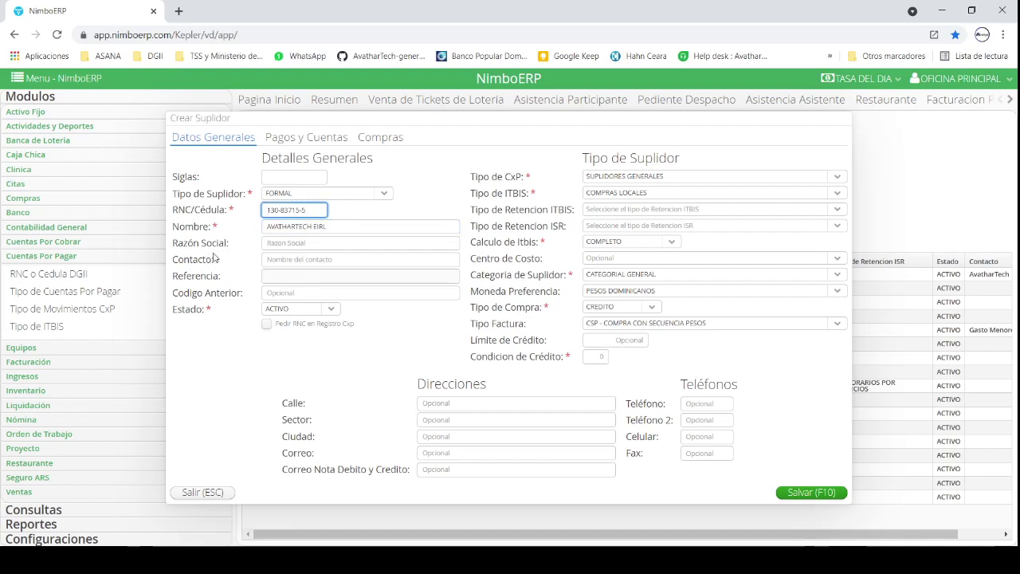
left_click(288, 240)
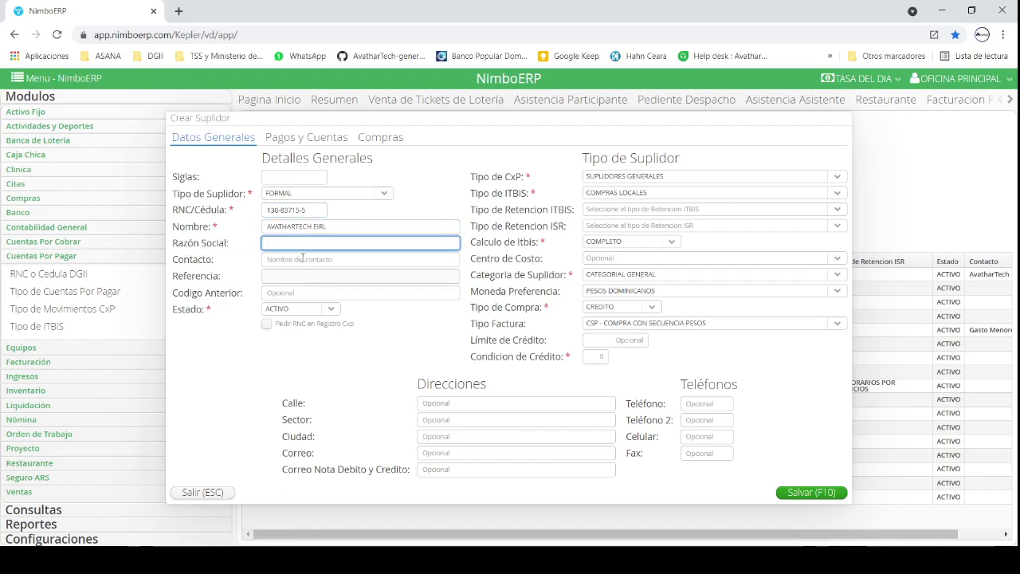
left_click(302, 258)
left_click(313, 292)
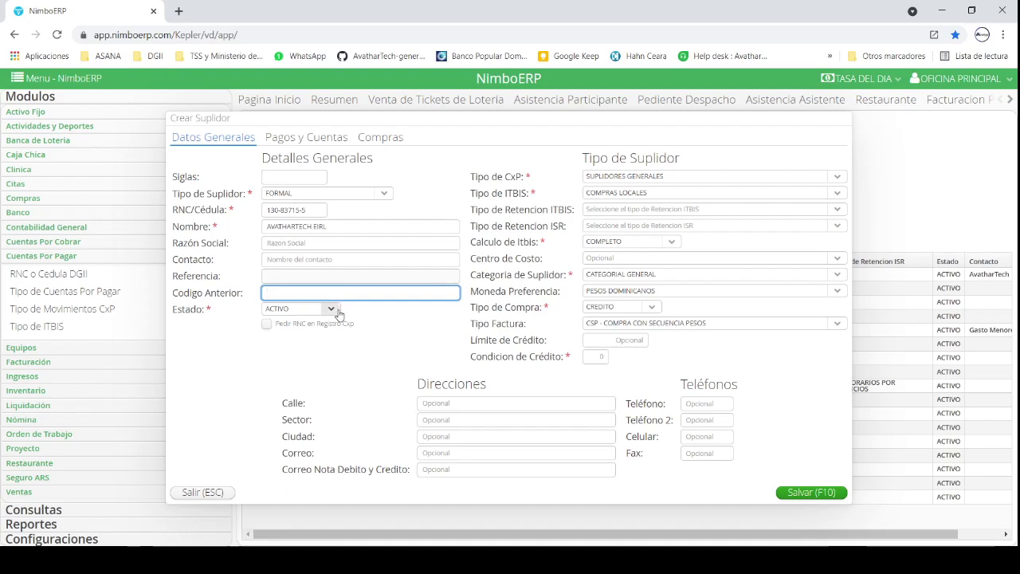
left_click(338, 312)
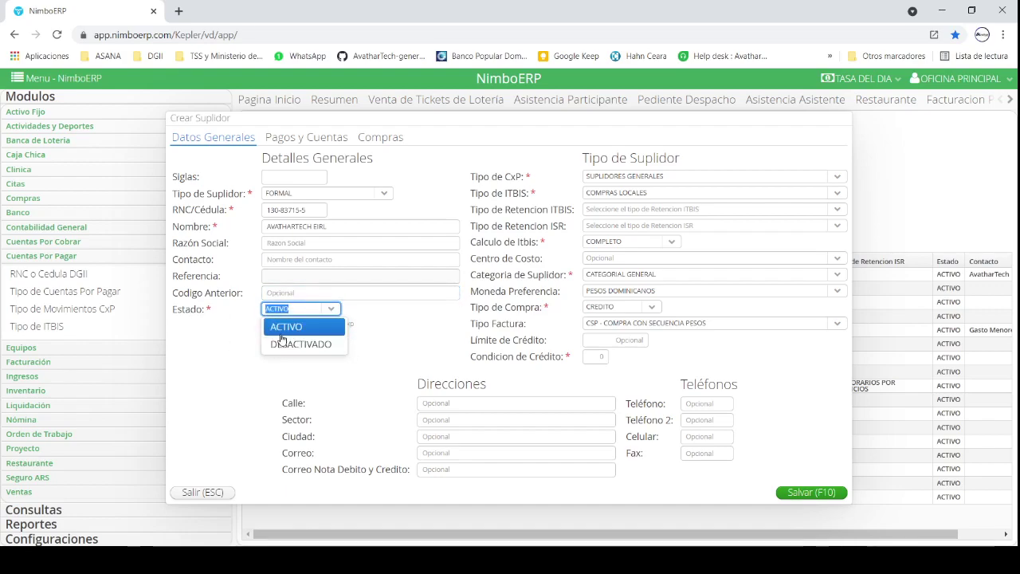
left_click(370, 321)
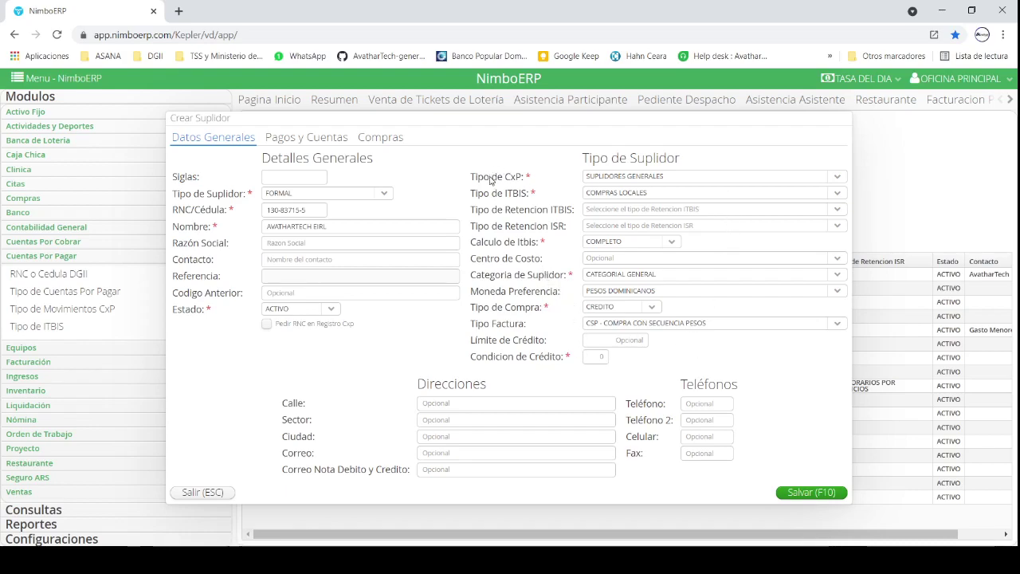
left_click(835, 176)
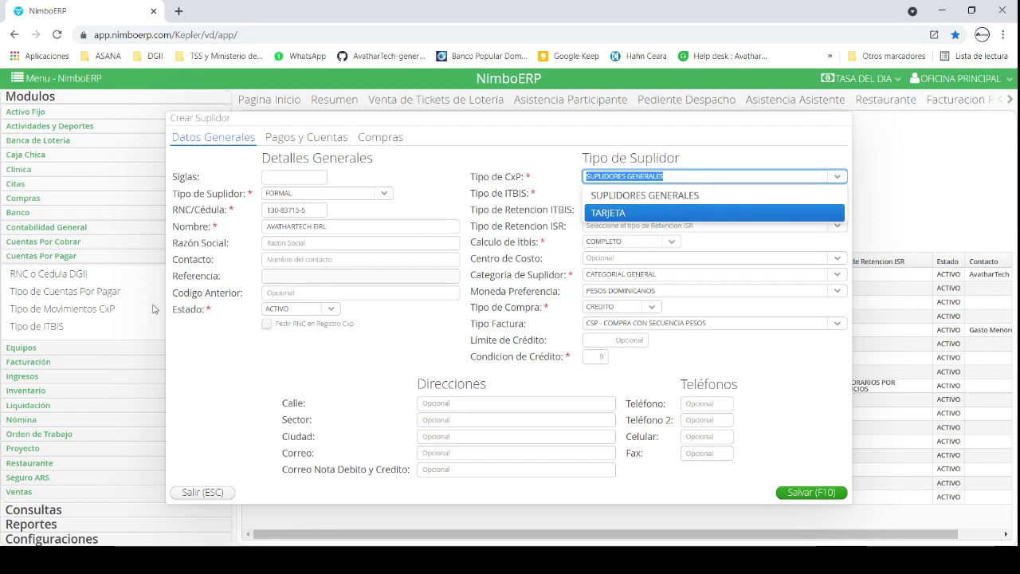
scroll(76, 299, "up", 1)
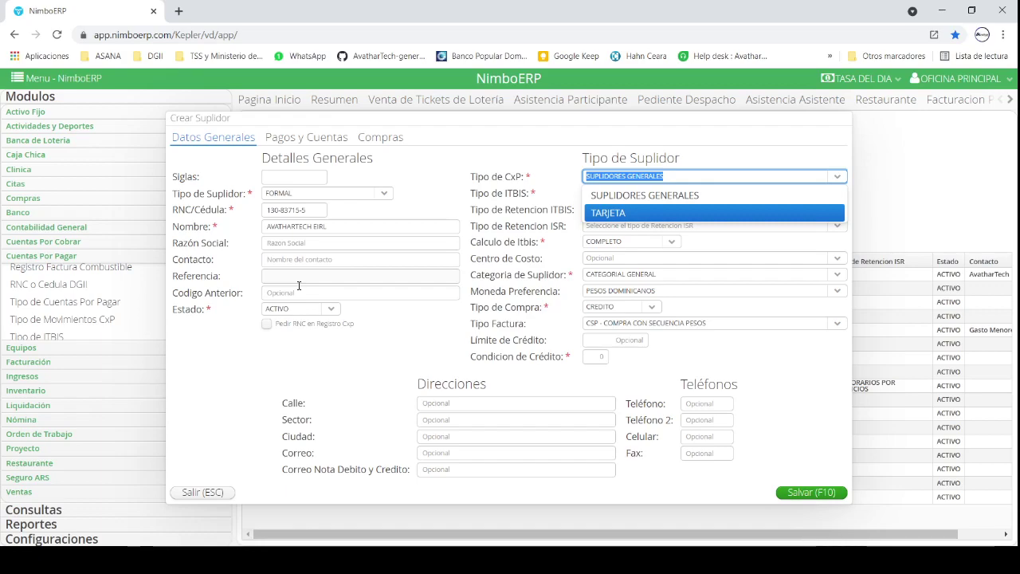
key("Up")
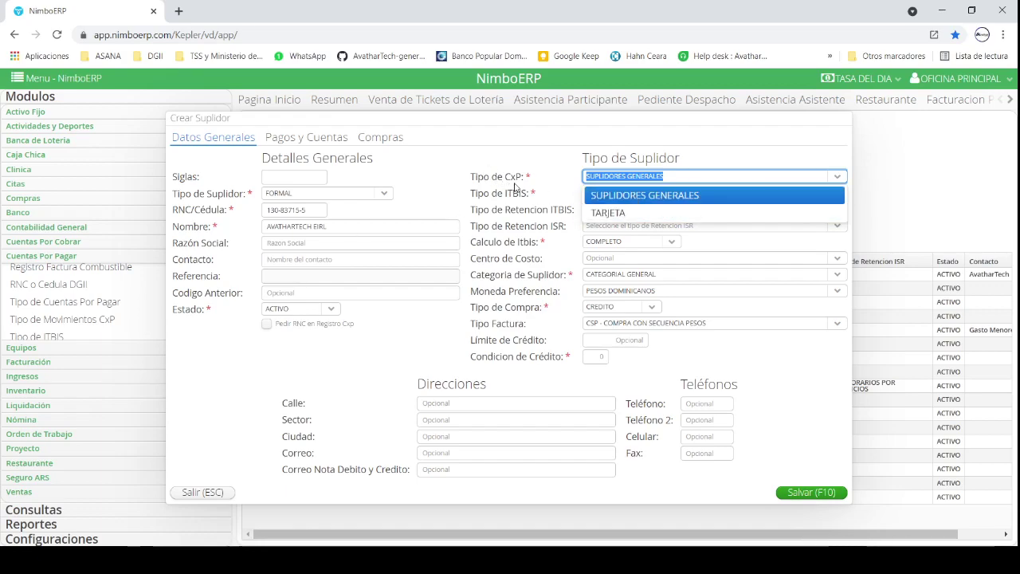
left_click(603, 195)
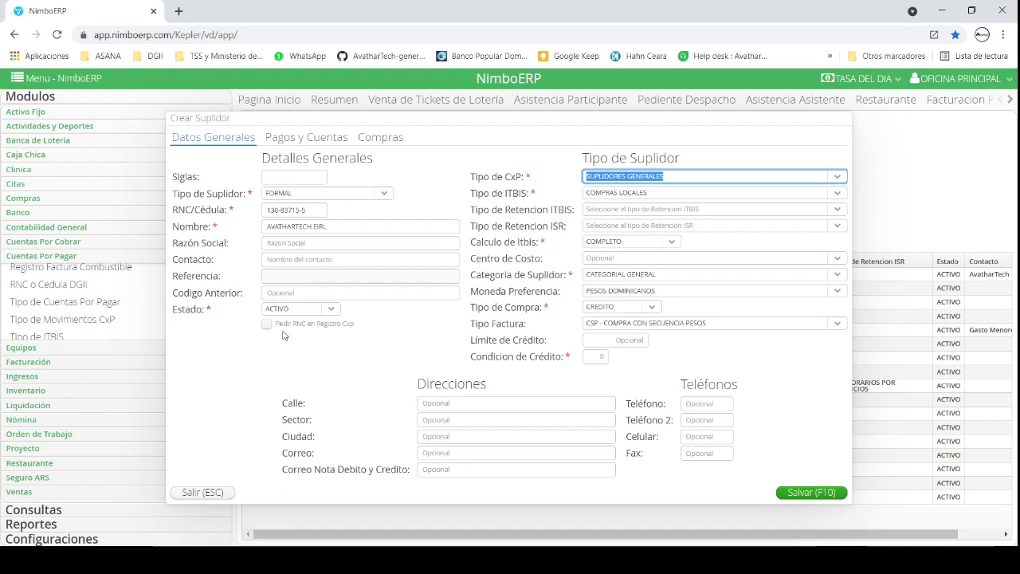
Step: Choose COMPRAS DE SERVICIOS from the Tipo de ITBIS list
left_click(418, 318)
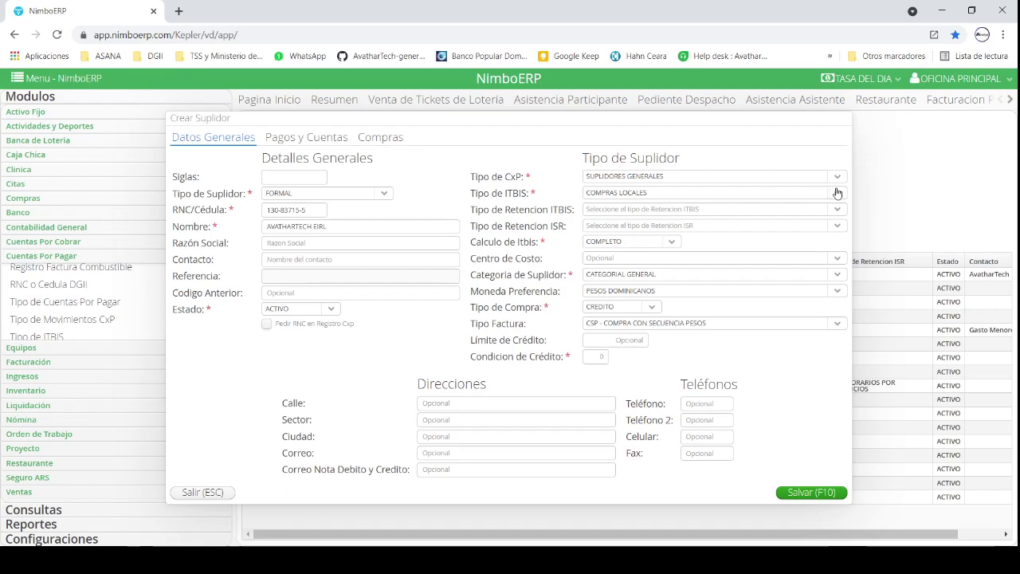
left_click(837, 193)
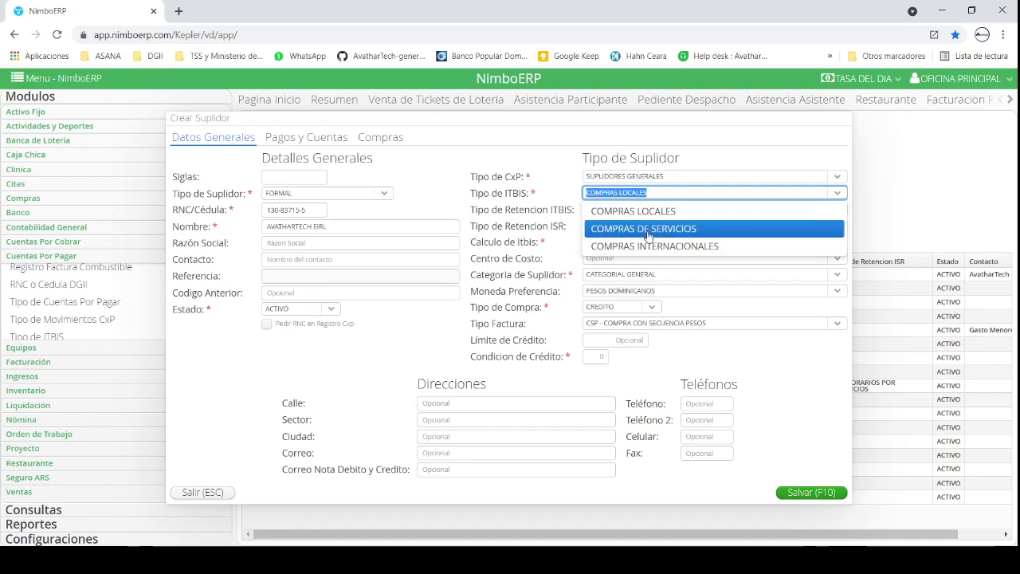
scroll(37, 305, "down", 2)
scroll(37, 305, "up", 1)
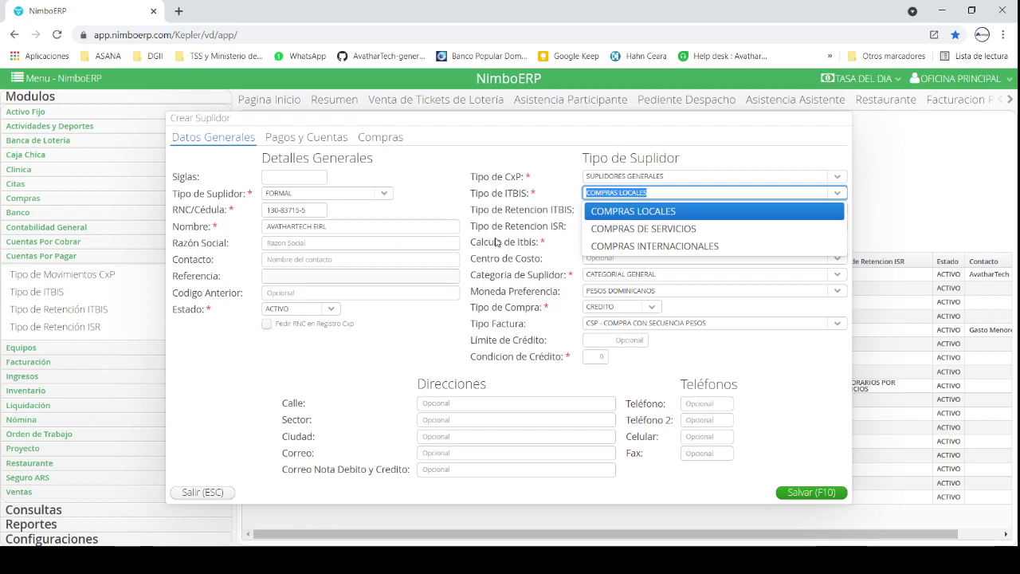
left_click(660, 229)
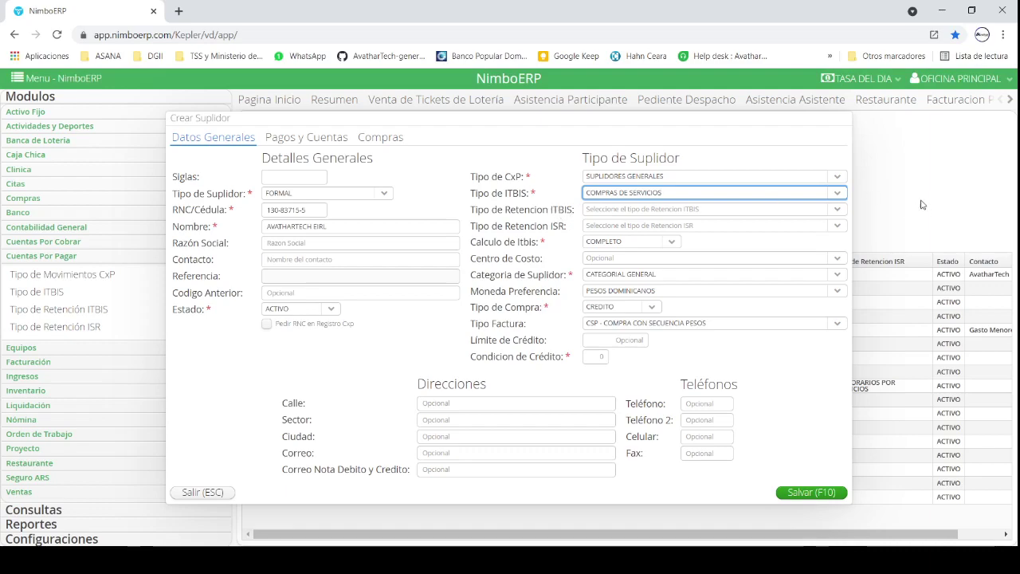
Step: Apply the 30% SUPLIDORES DE SERVICIOS ITBIS retention, leaving ISR retention unselected
left_click(842, 210)
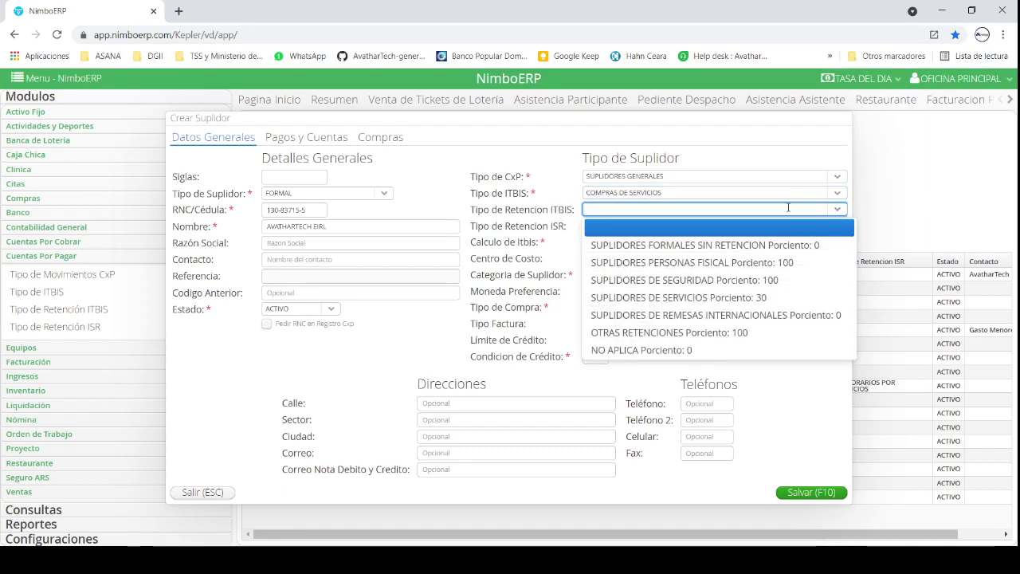
left_click(746, 298)
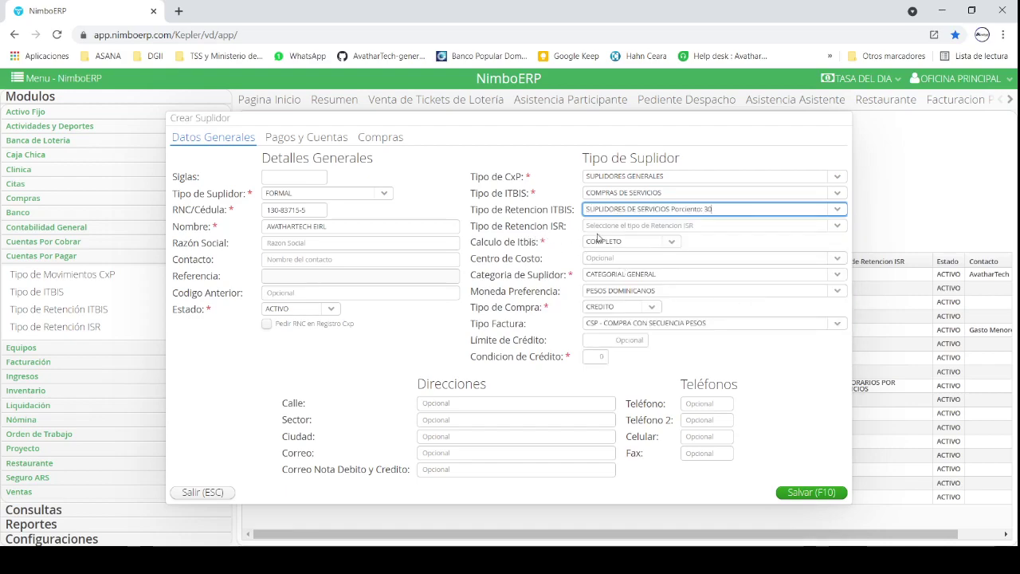
left_click(837, 227)
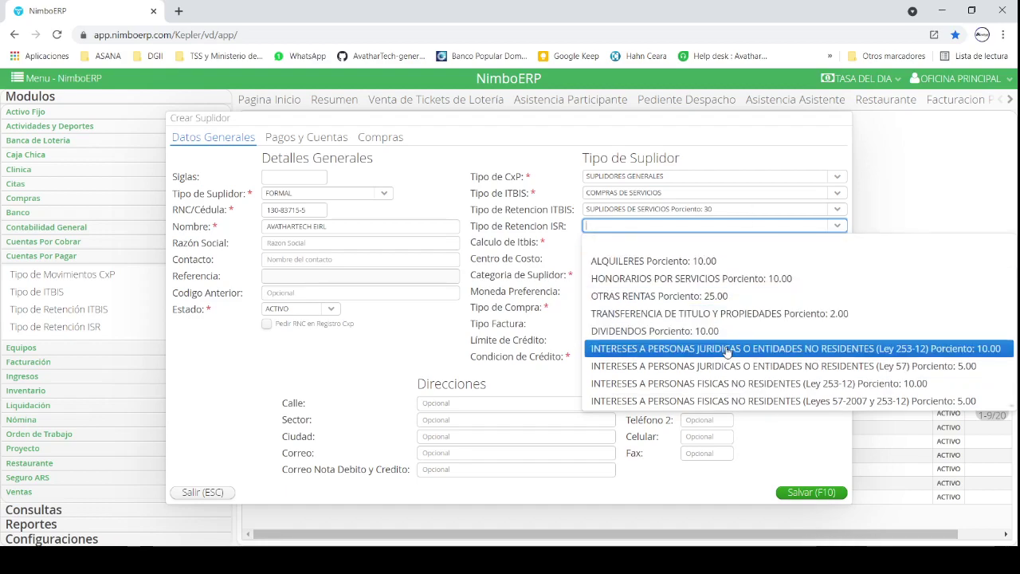
left_click(727, 349)
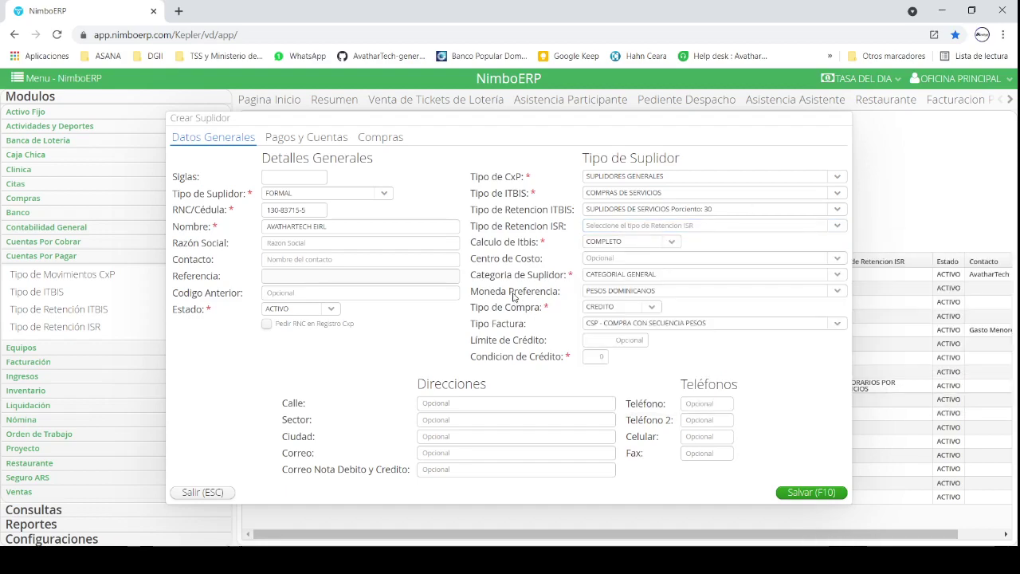
left_click(674, 243)
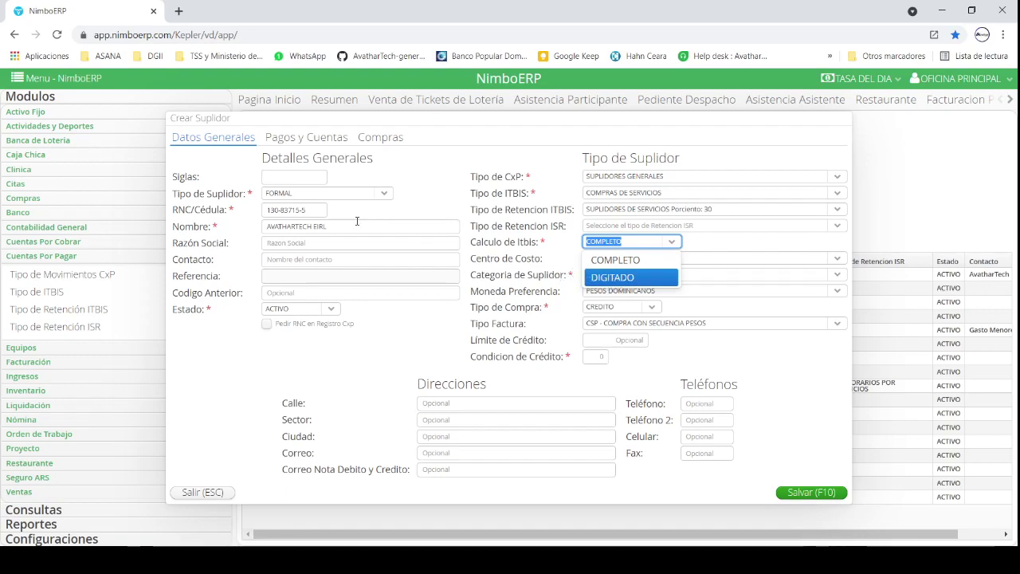
Step: Keep COMPLETO ITBIS calculation, no cost center, and CATEGORIAL GENERAL supplier category
left_click(610, 270)
key("Tab")
left_click(836, 259)
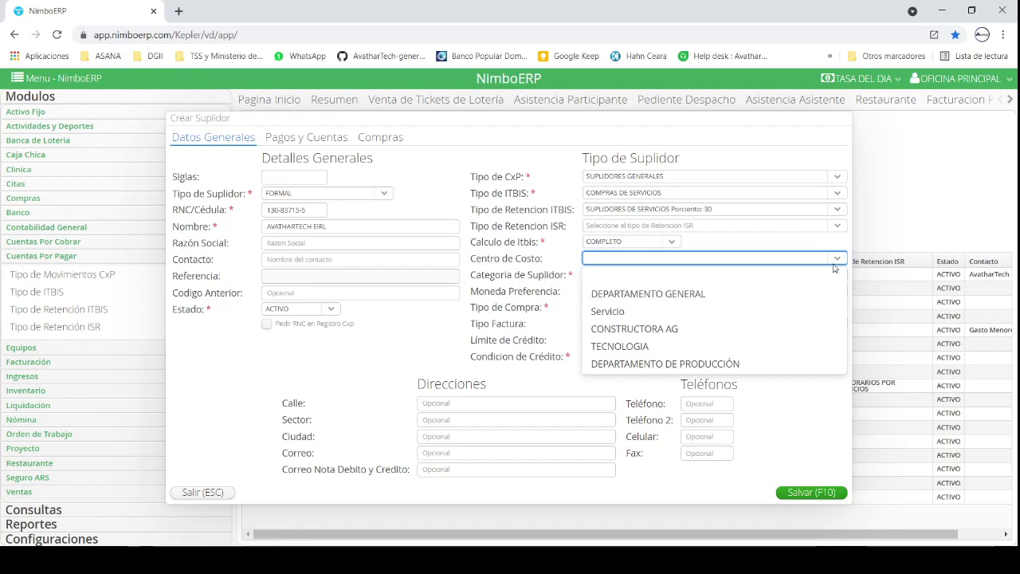
left_click(504, 265)
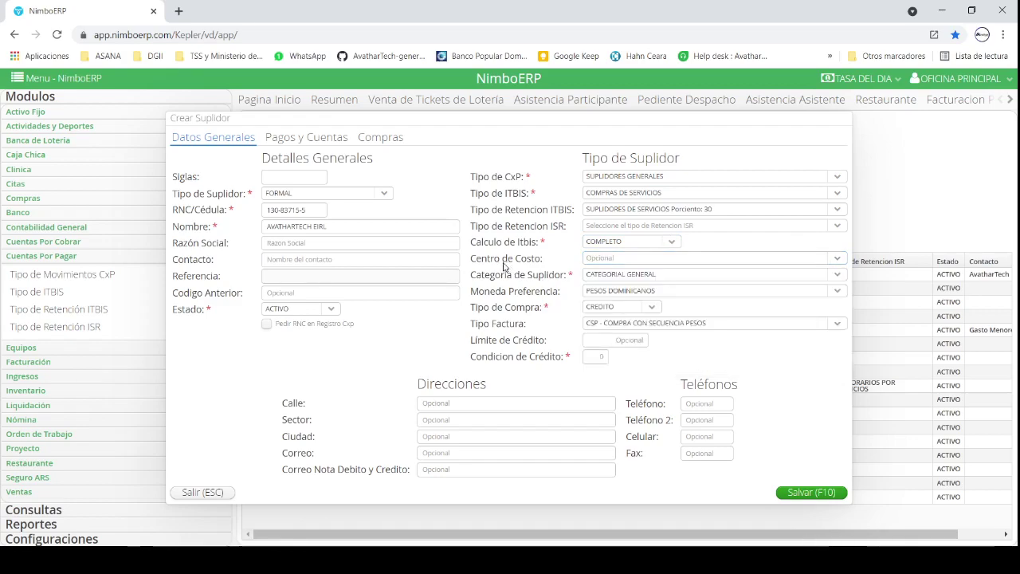
double_click(521, 275)
left_click(837, 277)
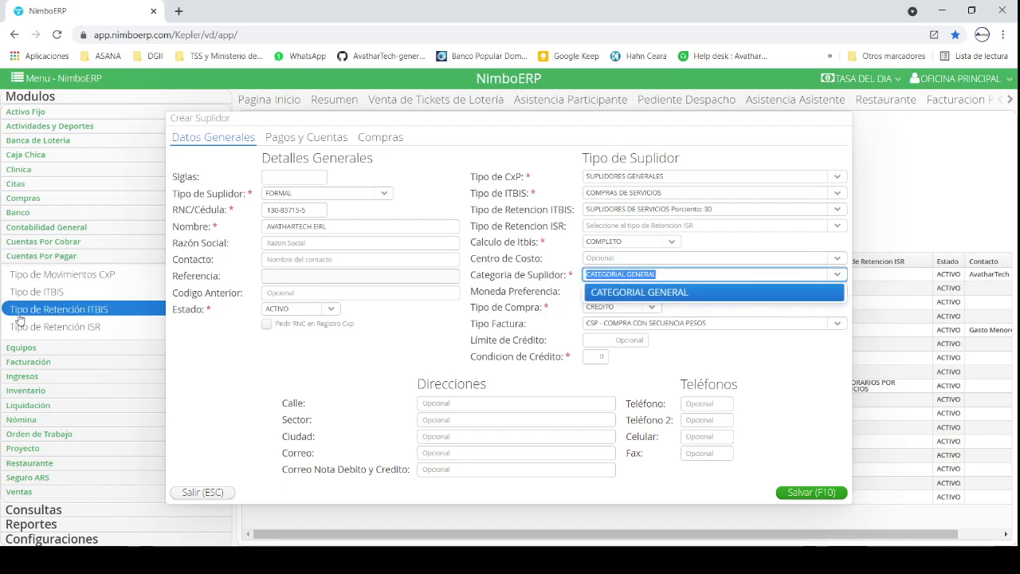
scroll(20, 319, "down", 1)
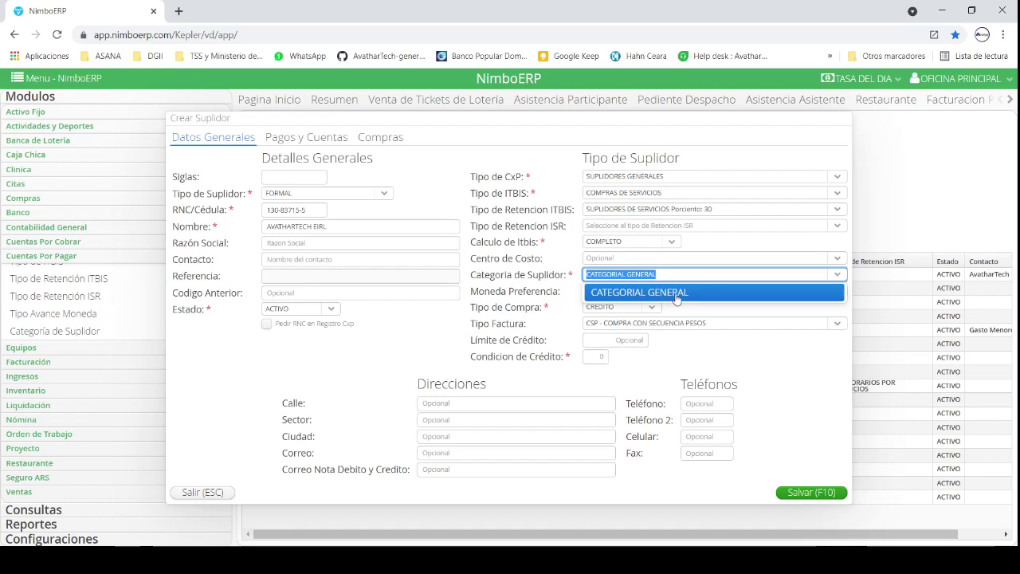
left_click(518, 301)
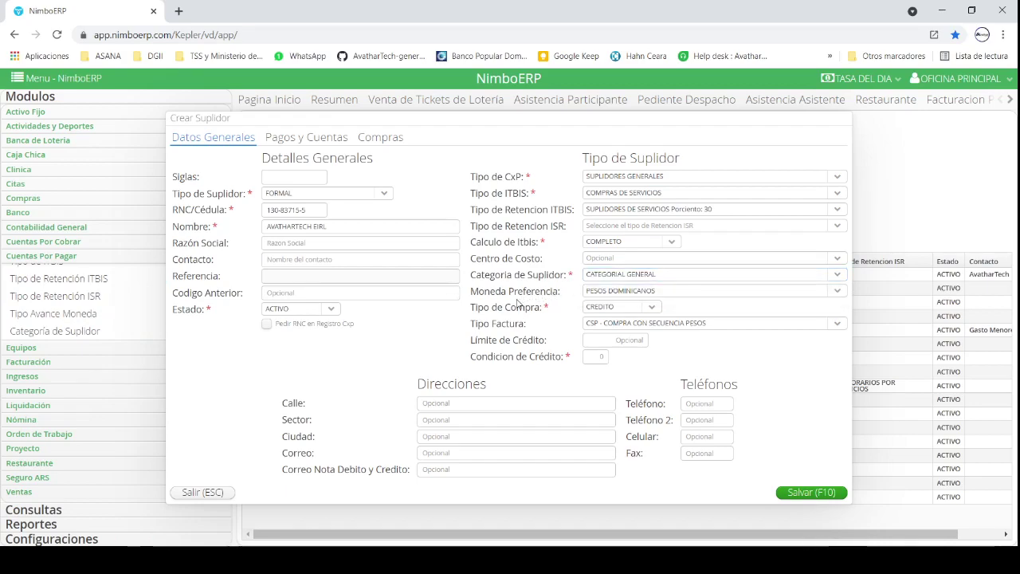
left_click(834, 291)
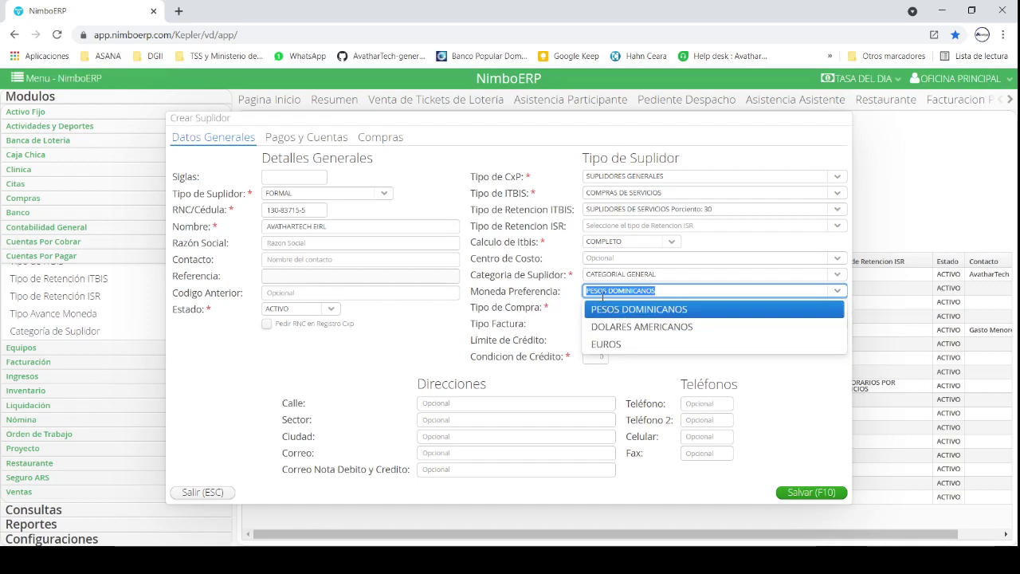
Step: Keep PESOS DOMINICANOS currency and CREDITO purchase type, then show the Tipo Factura options
left_click(535, 300)
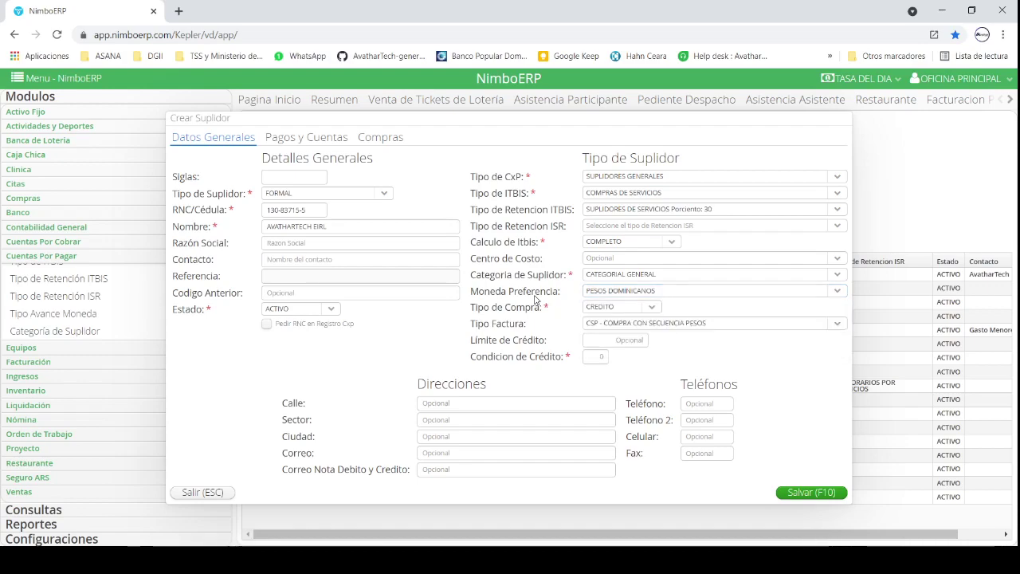
triple_click(490, 308)
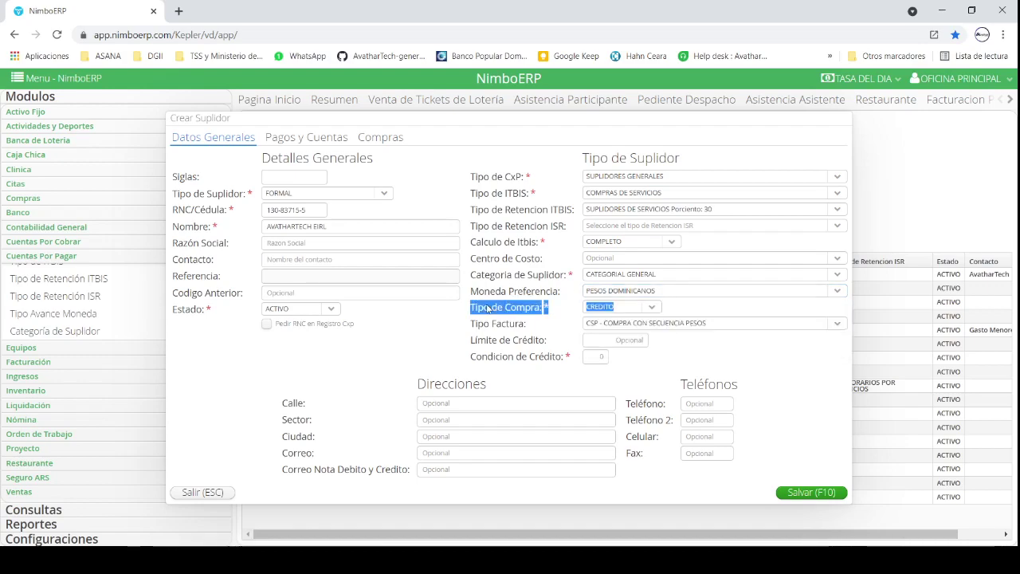
left_click(650, 310)
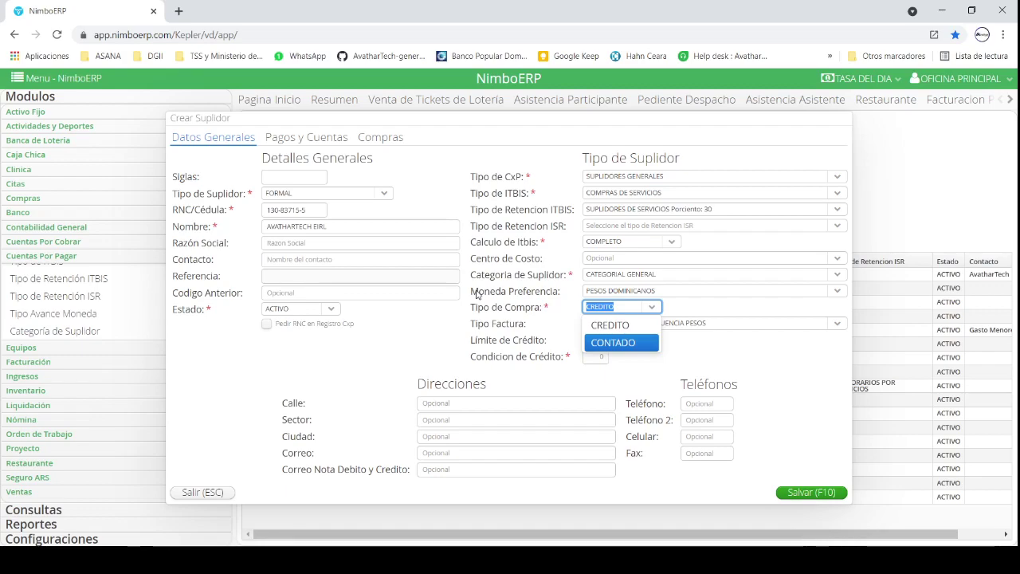
left_click(645, 324)
triple_click(664, 321)
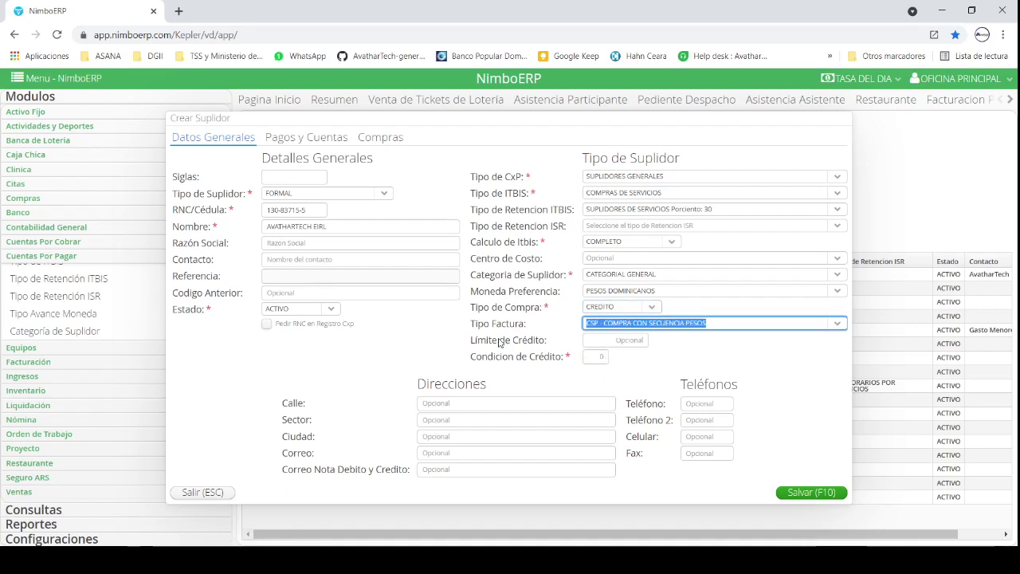
left_click(838, 323)
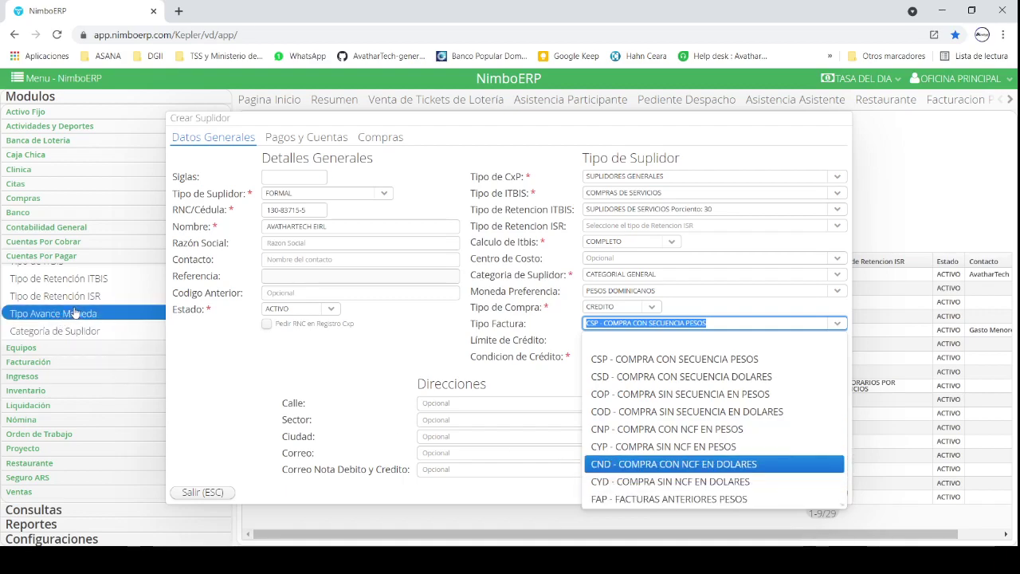
scroll(75, 297, "up", 3)
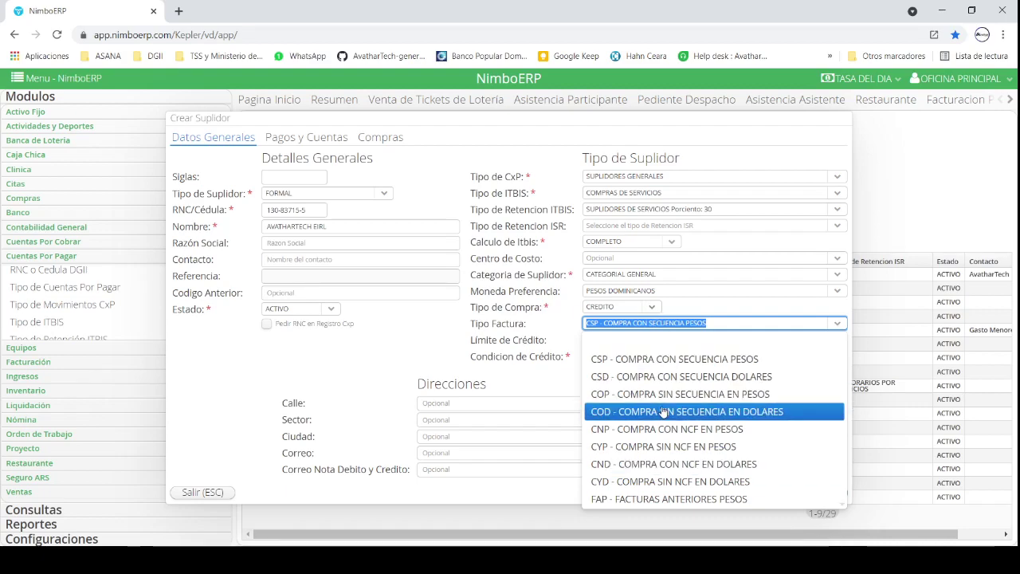
Step: Pick CNP - COMPRA CON NCF EN PESOS as invoice type and set credit terms to 30
left_click(664, 431)
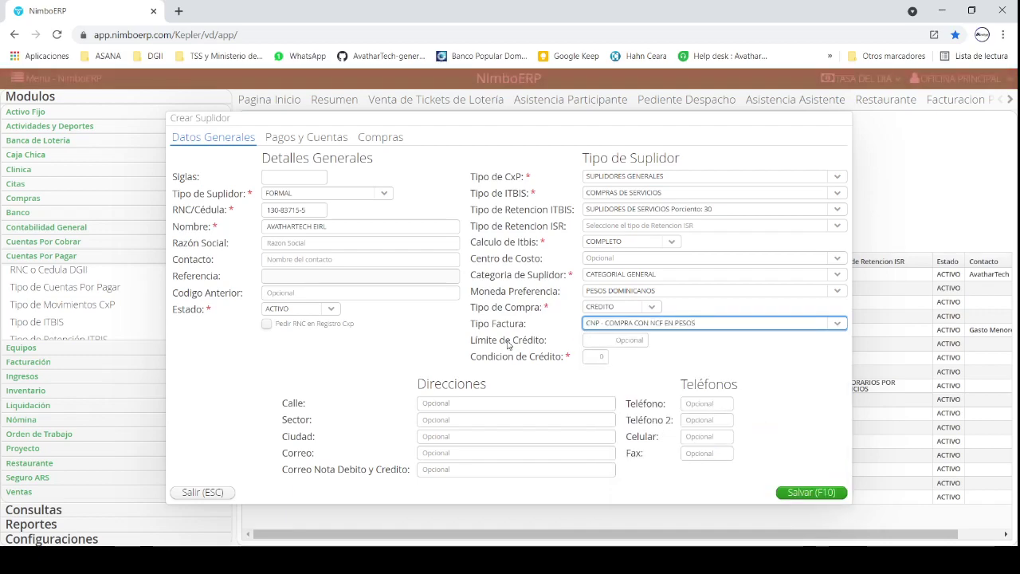
left_click(627, 341)
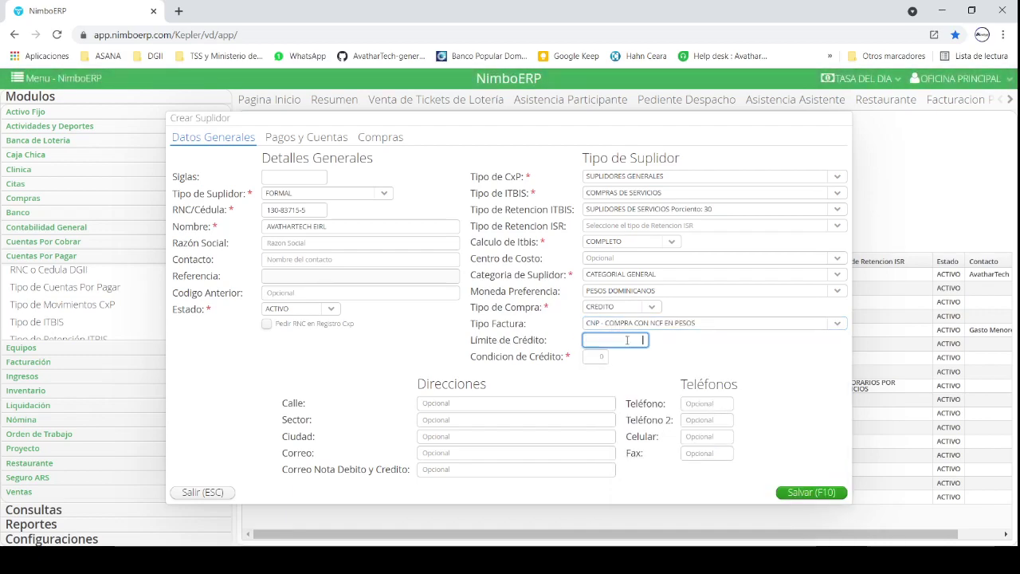
left_click(591, 358)
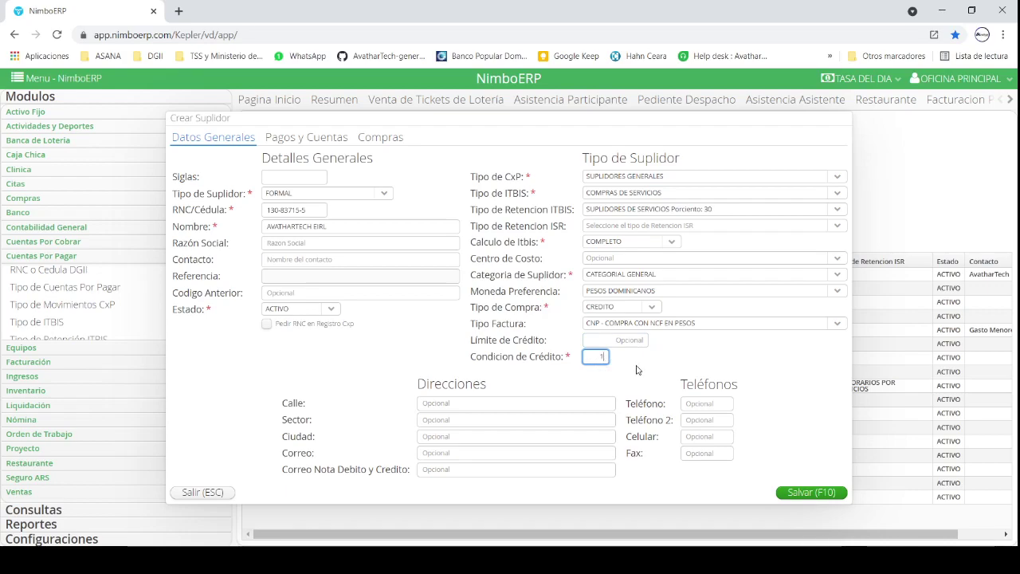
type("1")
left_click(639, 375)
left_click(296, 141)
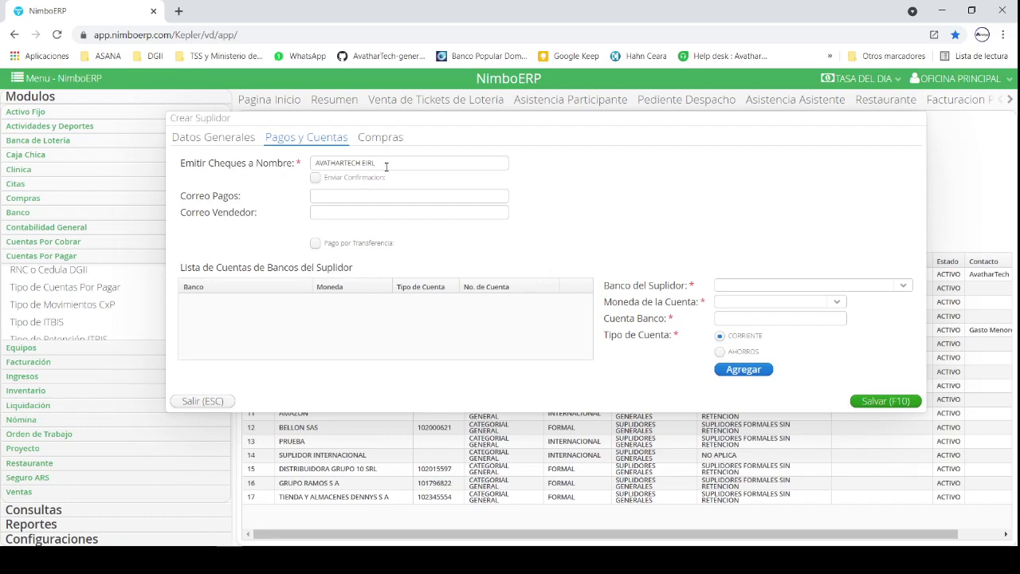
left_click(223, 147)
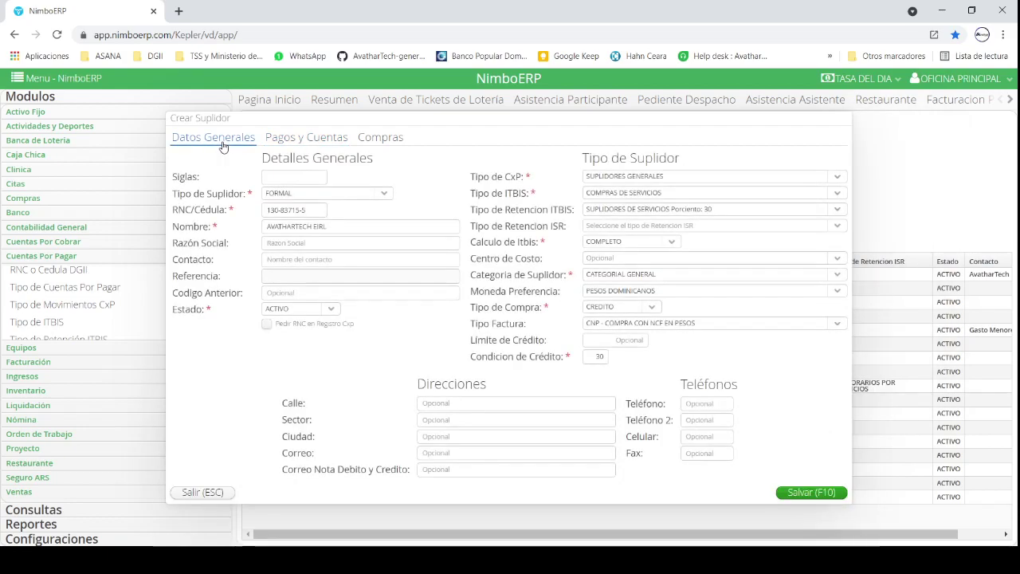
left_click(284, 145)
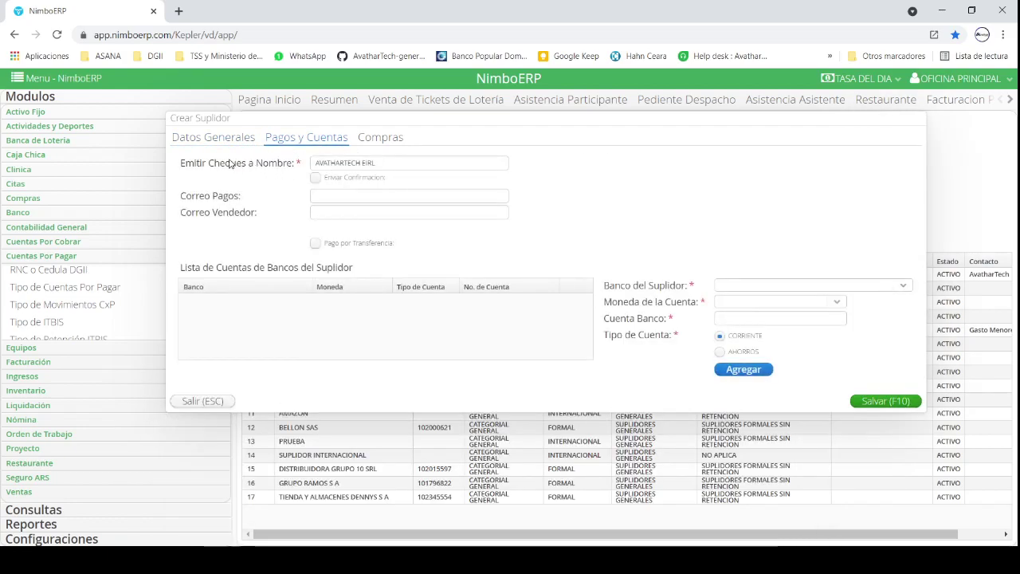
triple_click(340, 162)
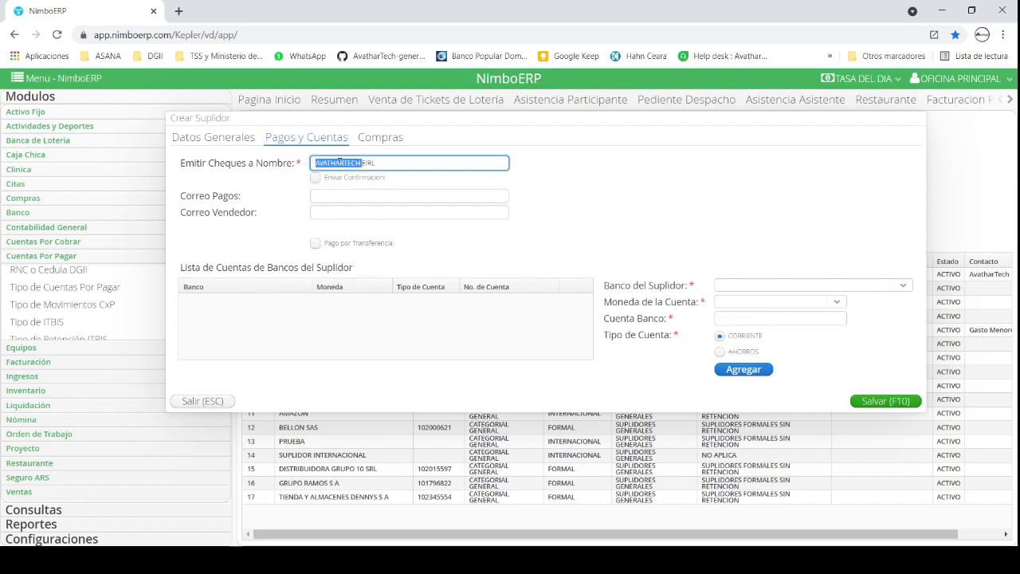
left_click(389, 168)
left_click(356, 180)
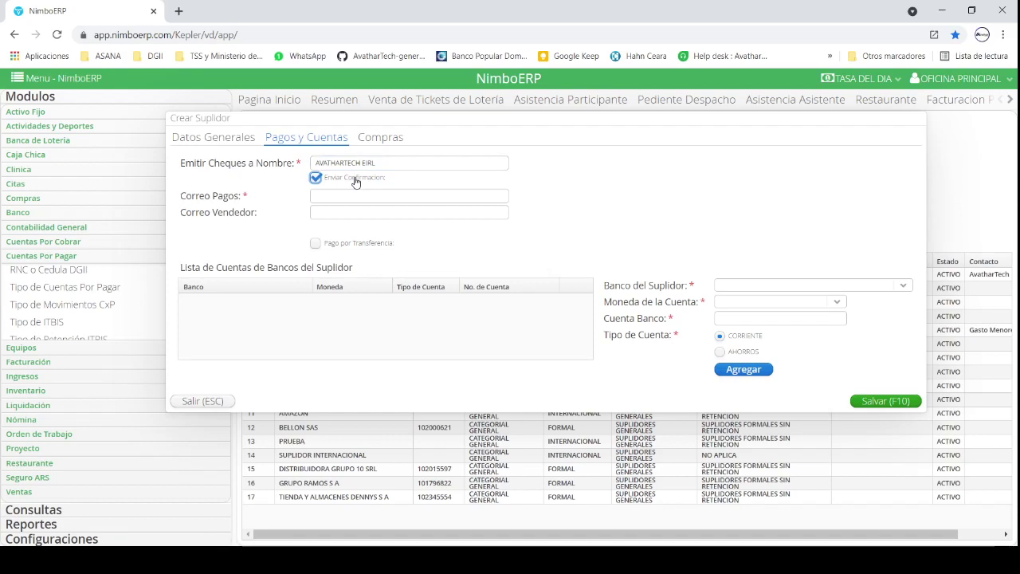
left_click(330, 196)
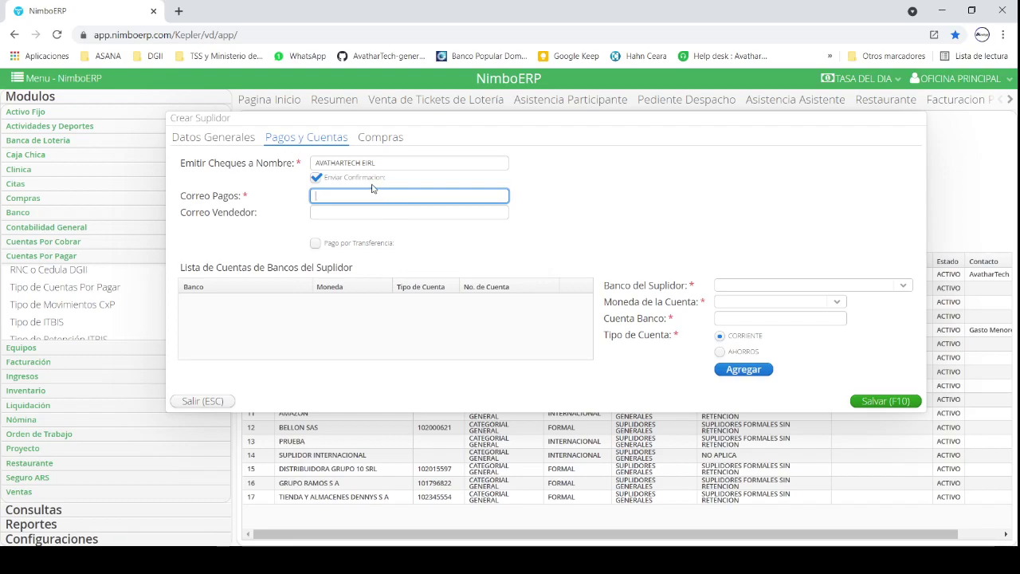
left_click(367, 184)
left_click(363, 212)
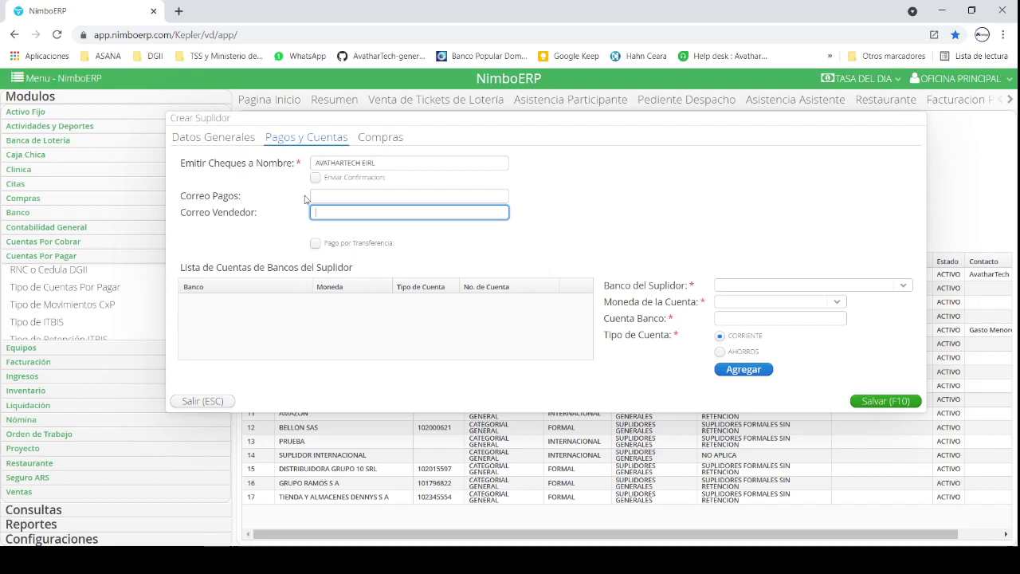
left_click(353, 245)
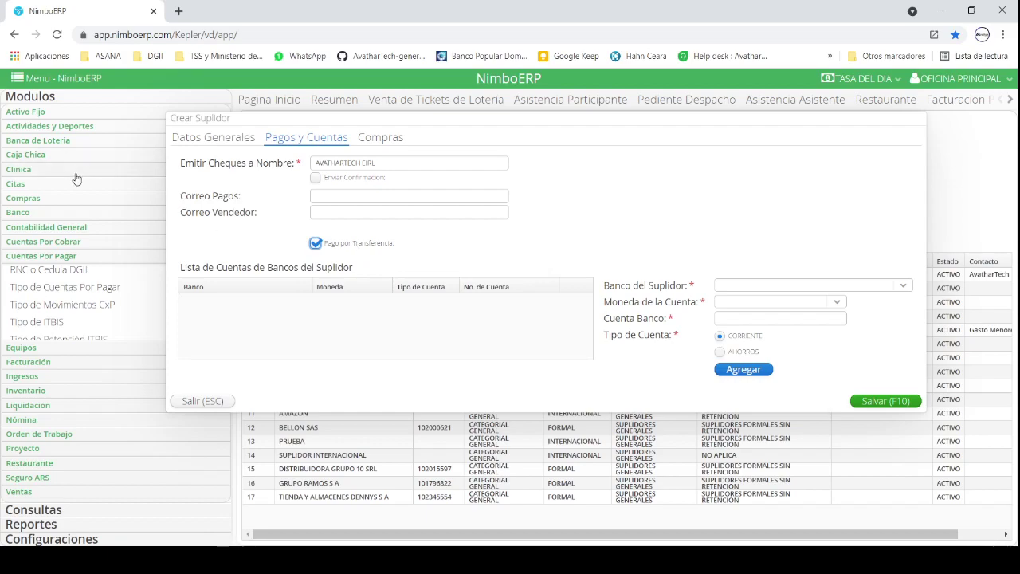
left_click(63, 214)
scroll(66, 267, "down", 2)
scroll(65, 267, "up", 2)
scroll(65, 267, "up", 1)
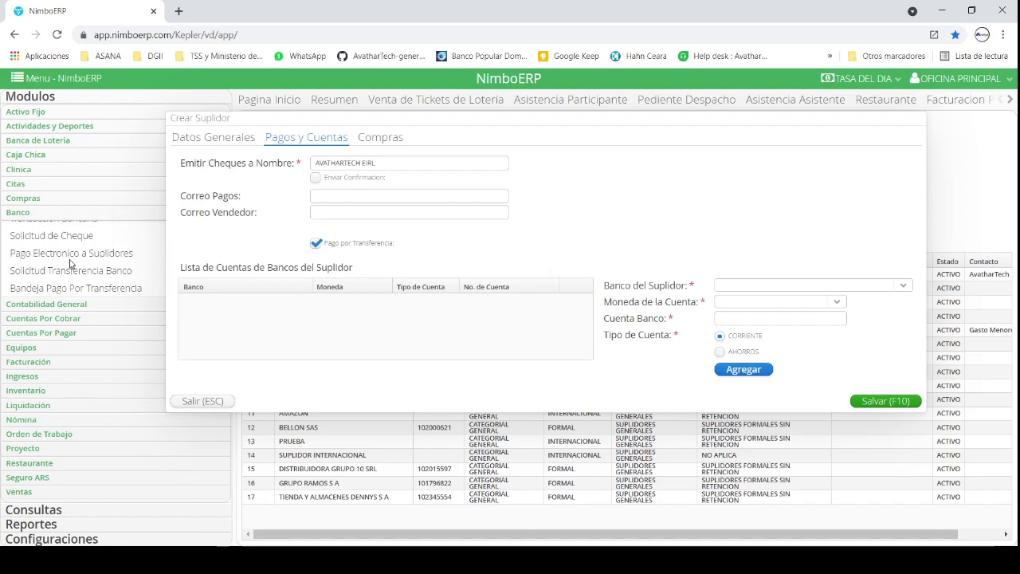
left_click(795, 290)
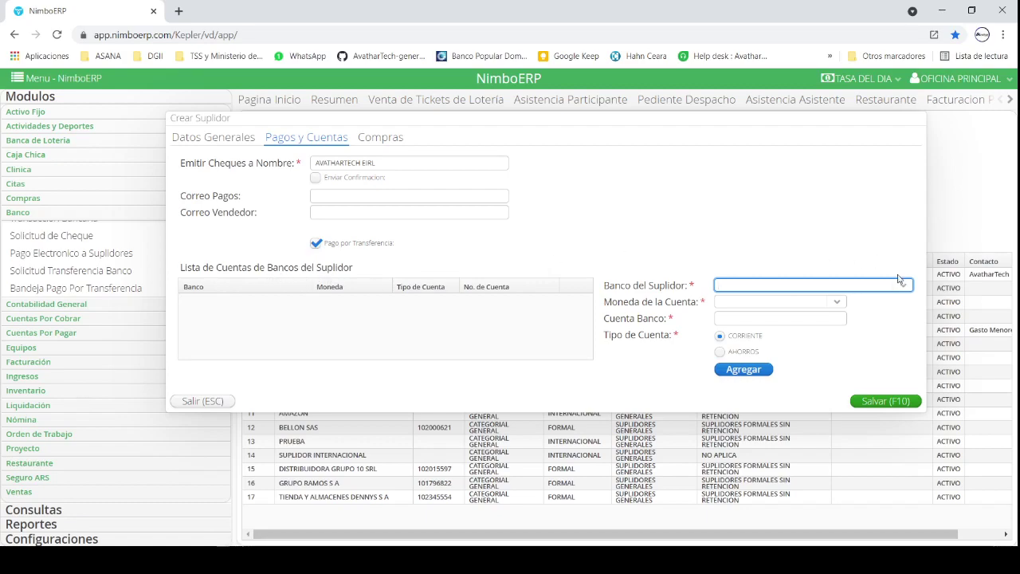
left_click(780, 300)
left_click(779, 318)
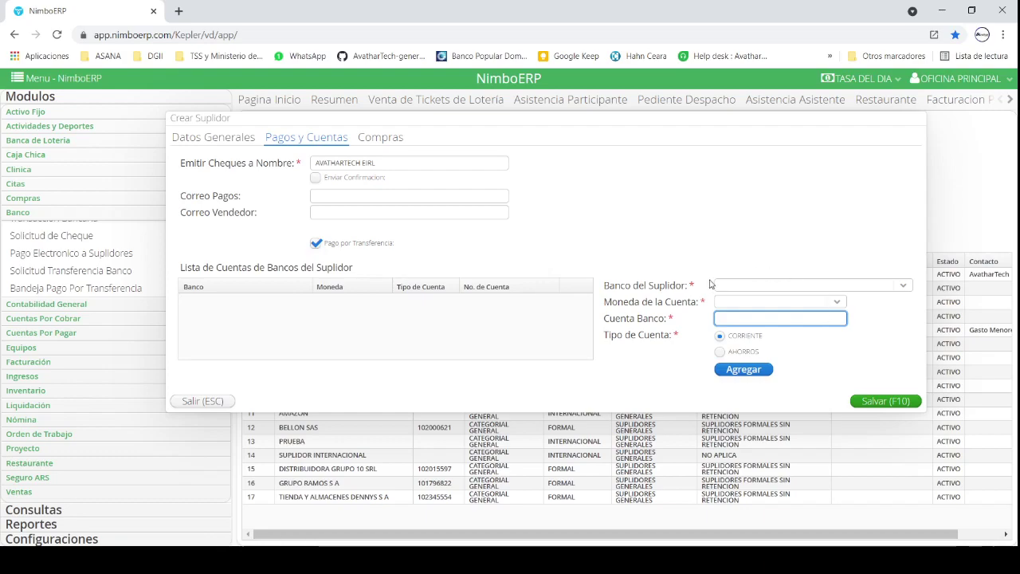
Step: In the Compras settings, turn on 'Enviar Pedido de Compra por correo' for the supplier
left_click(384, 141)
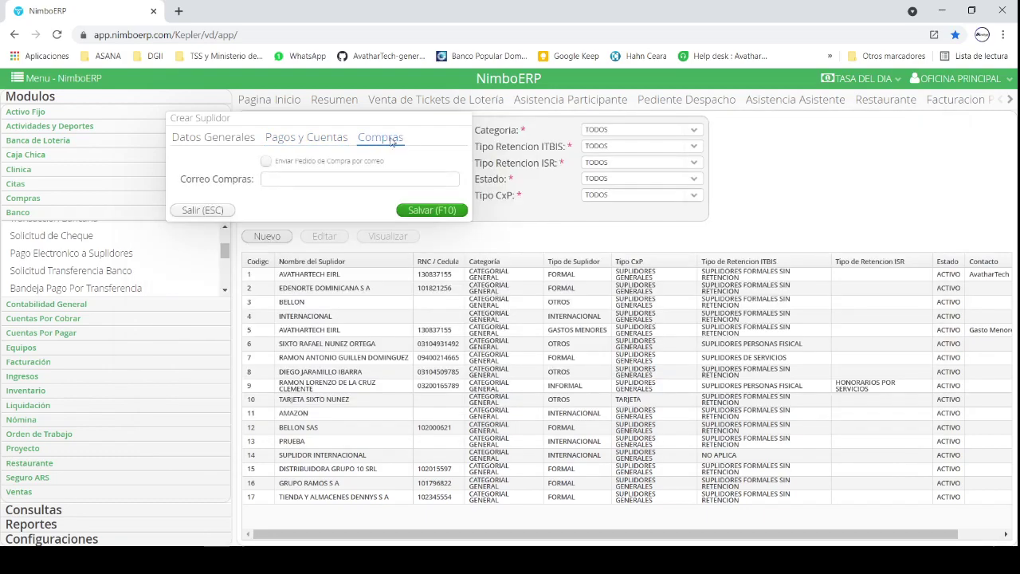
left_click(350, 176)
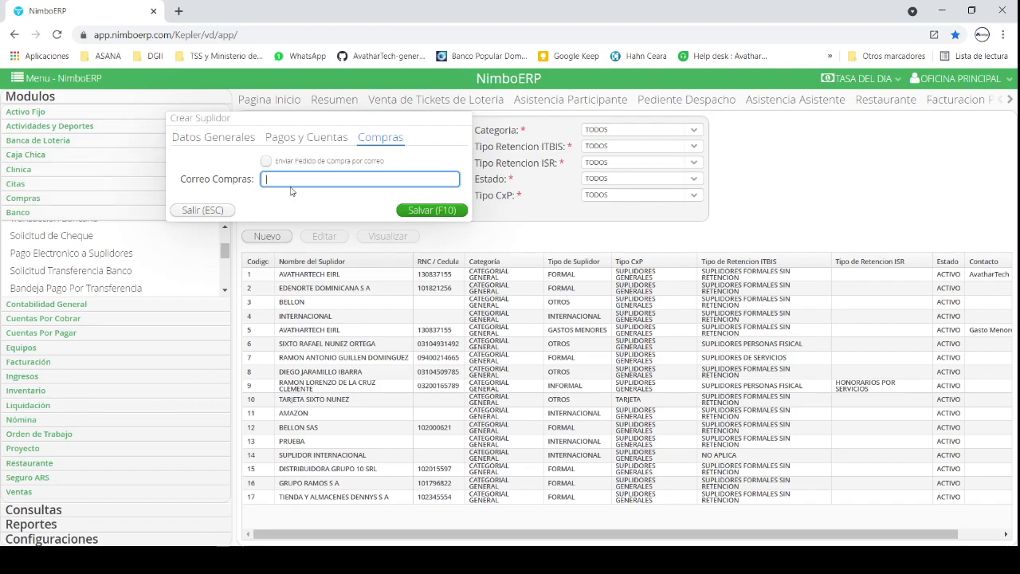
left_click(305, 162)
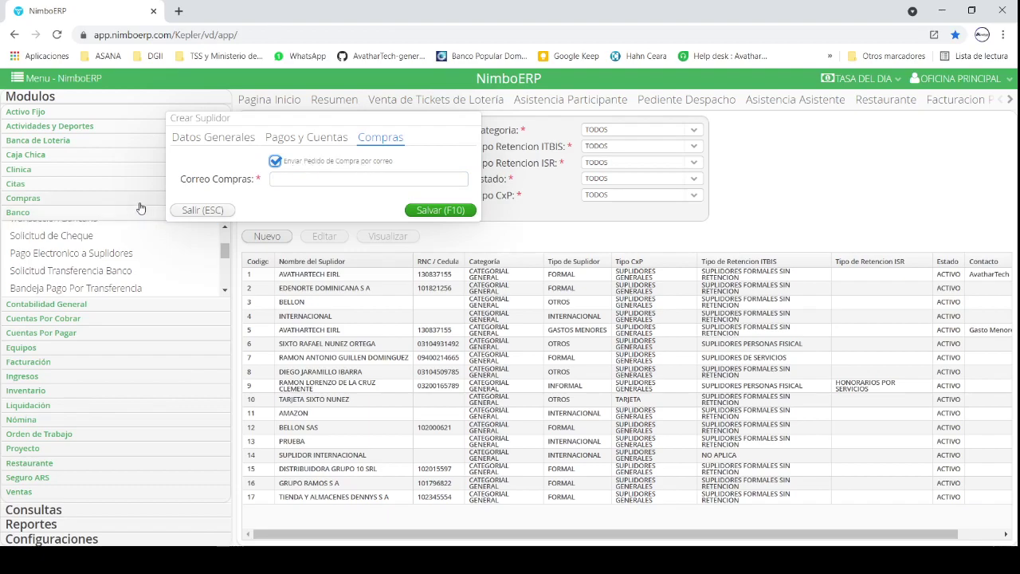
left_click(285, 180)
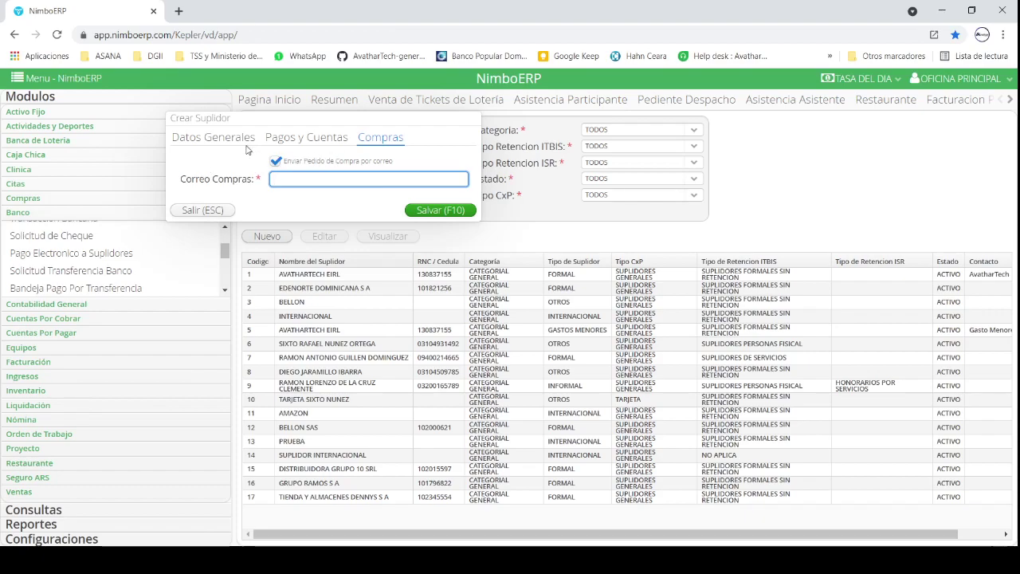
Step: Review Datos Generales, then save the new supplier AVATHARTECH EIRL with Salvar (F10)
left_click(237, 139)
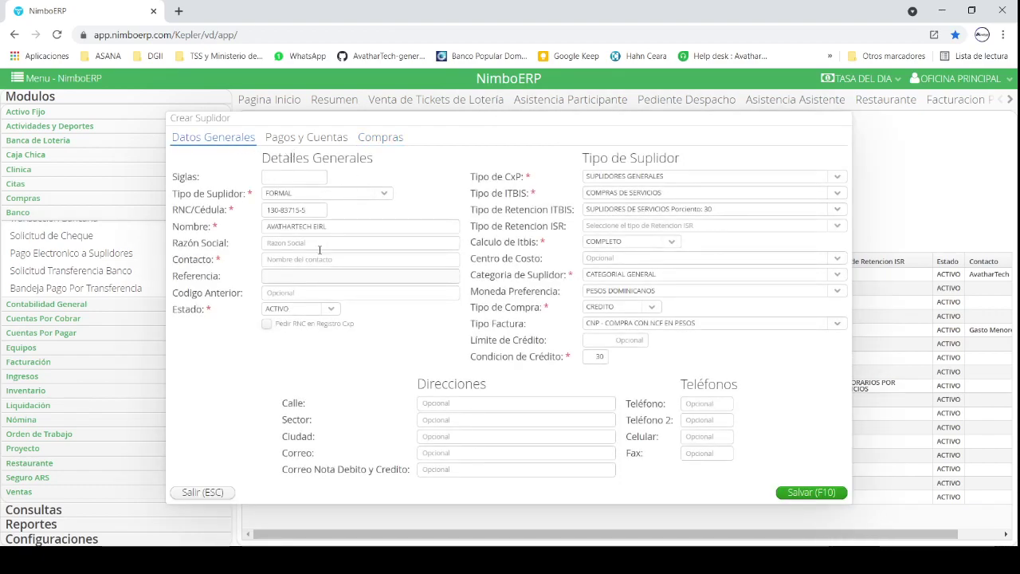
triple_click(199, 271)
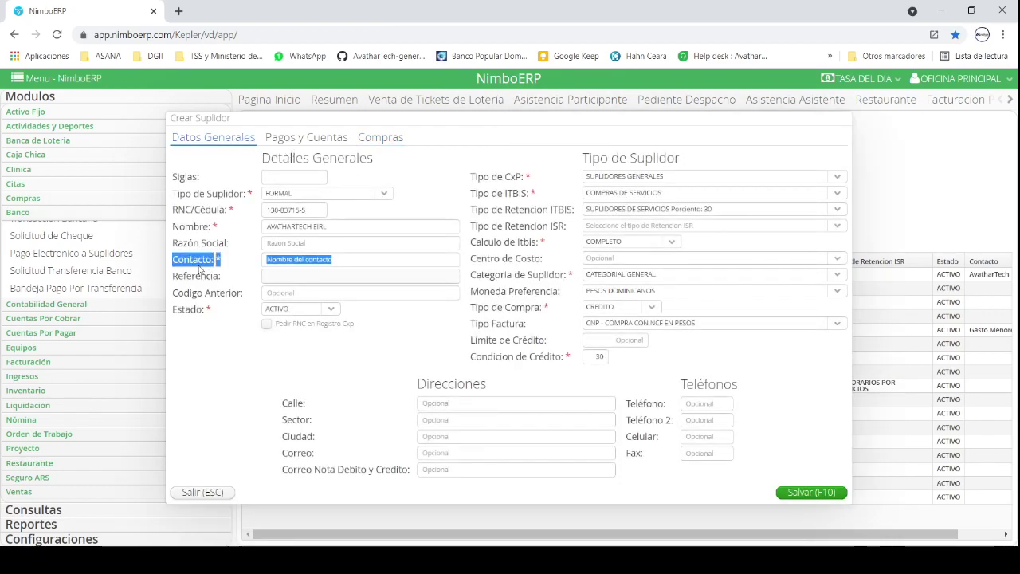
left_click(380, 138)
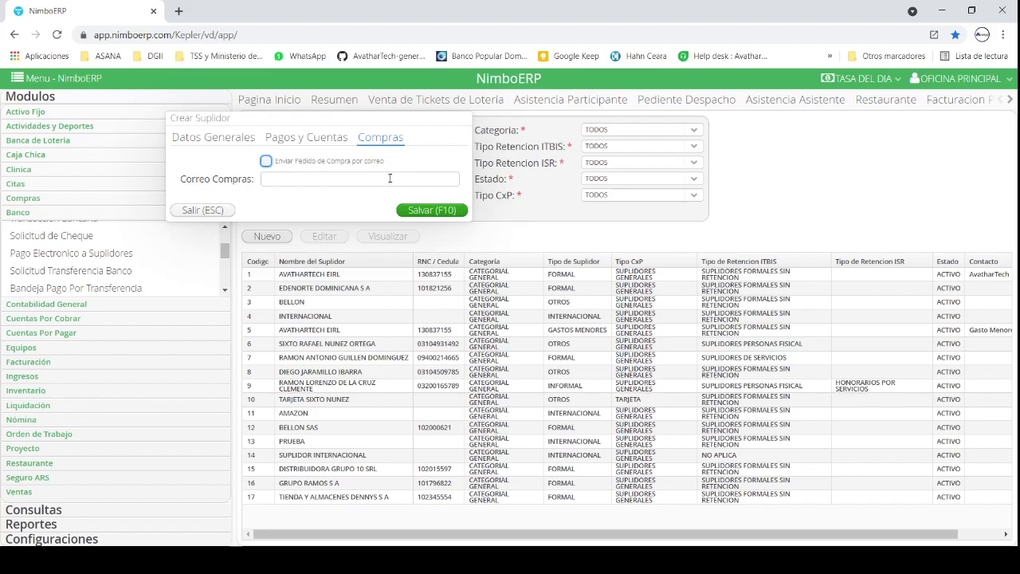
left_click(441, 211)
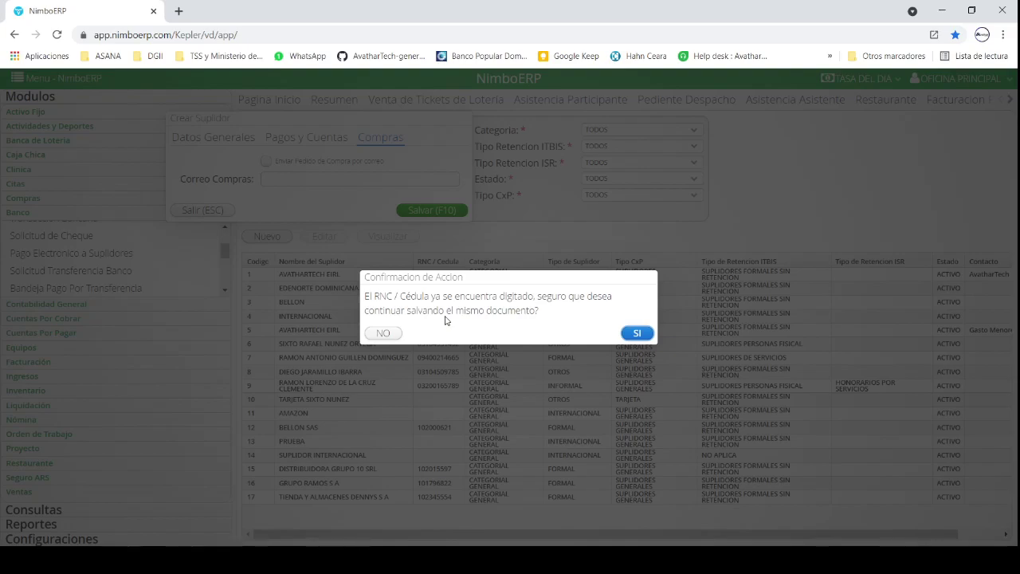
Step: Confirm the save despite the duplicate RNC and select supplier 18 in the list
left_click(637, 333)
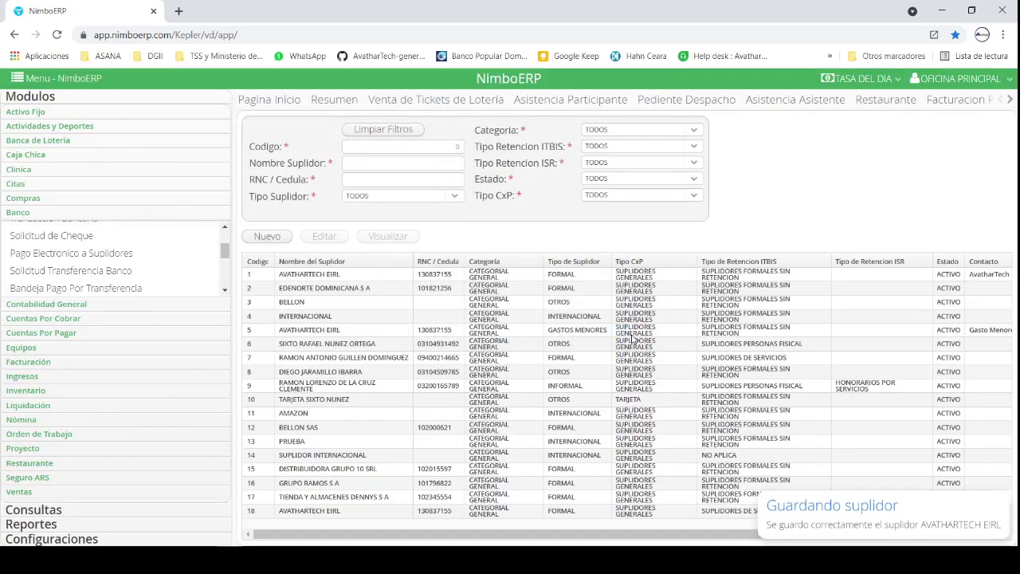
left_click(450, 514)
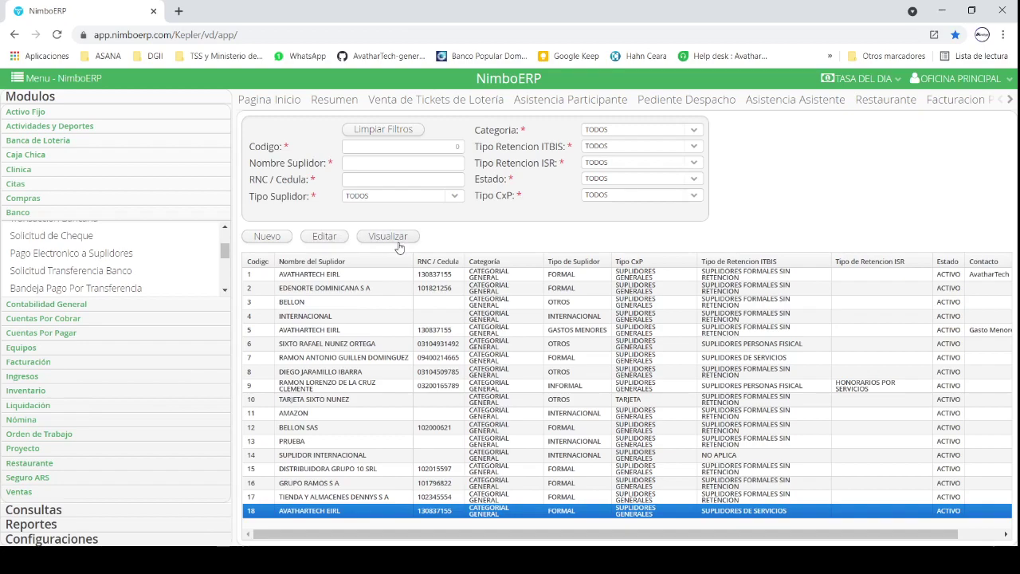
Step: Edit supplier 18, insert a 100% breakdown line to 60-04-01 HONORARIOS PROFESIONALES, then view Seguridad
left_click(325, 236)
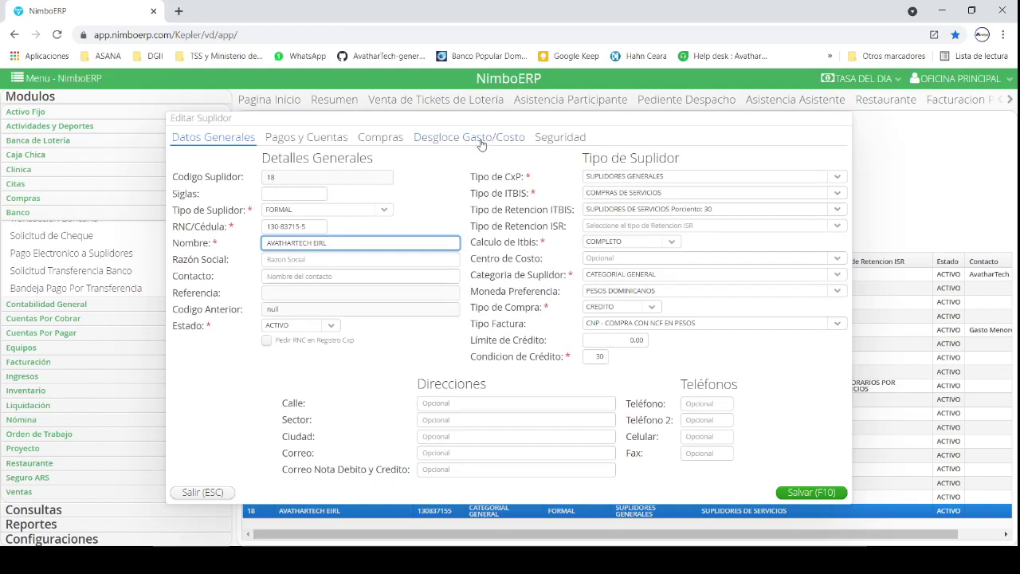
left_click(481, 143)
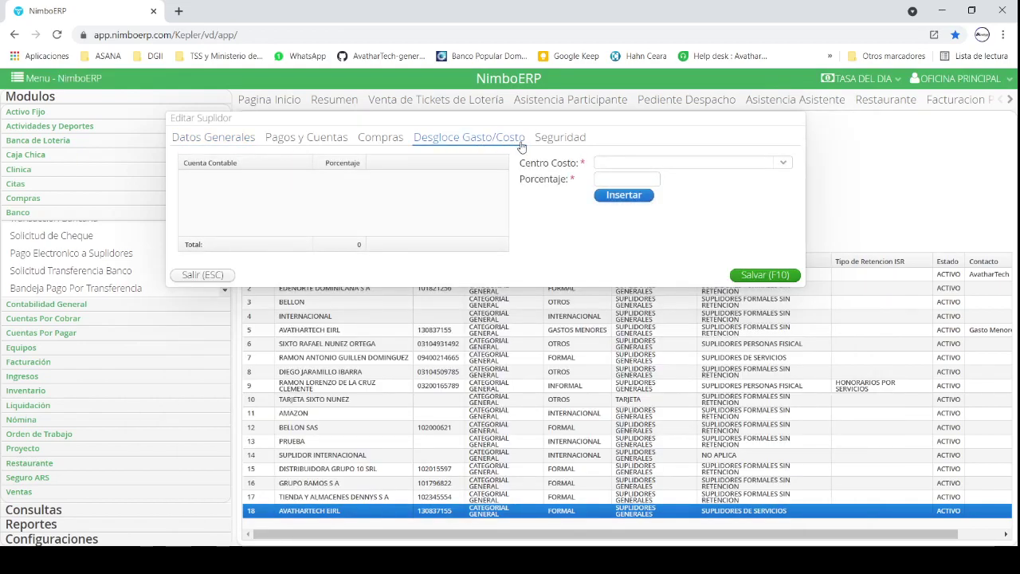
left_click(626, 163)
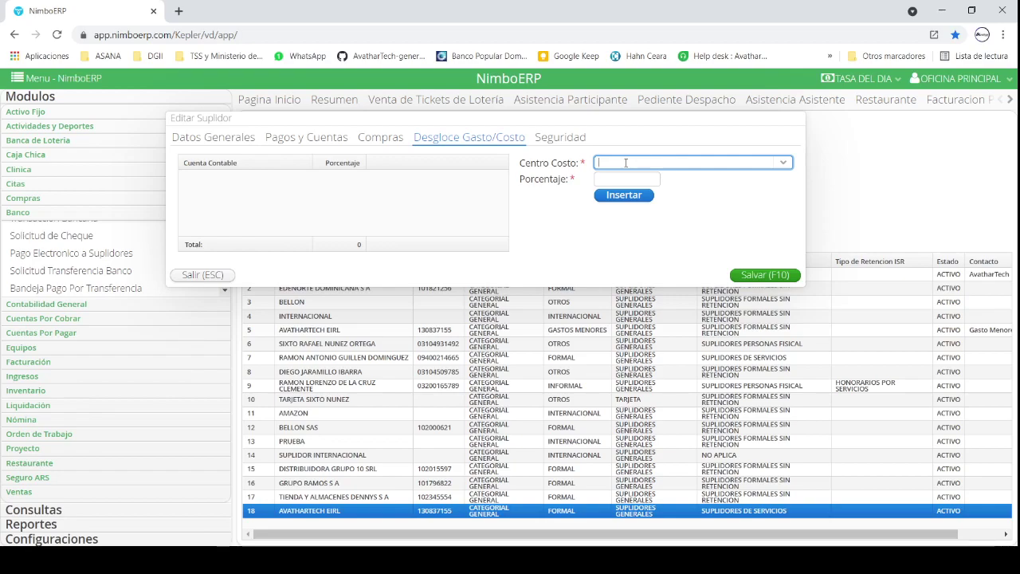
key("Tab")
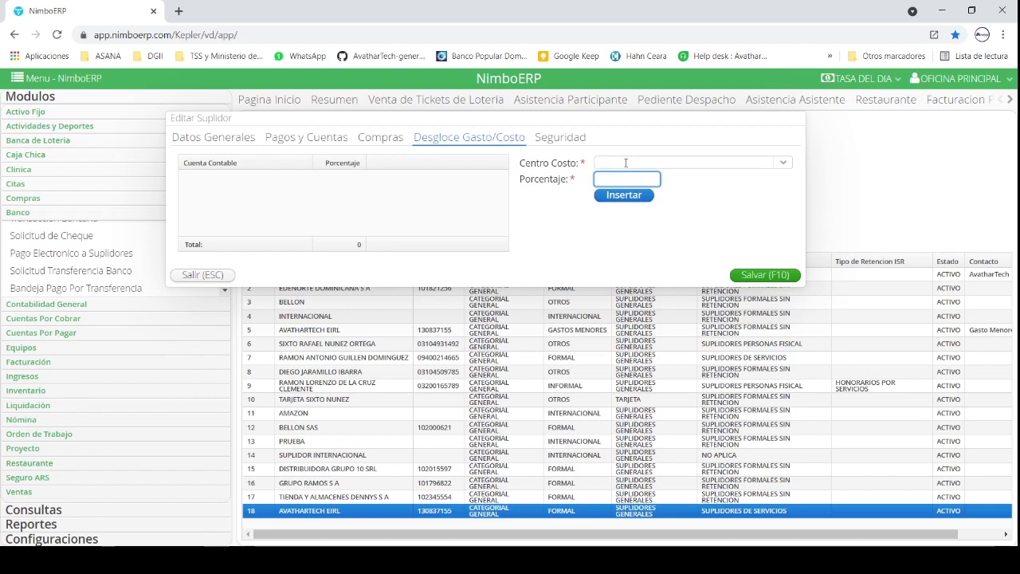
left_click(637, 162)
type("H")
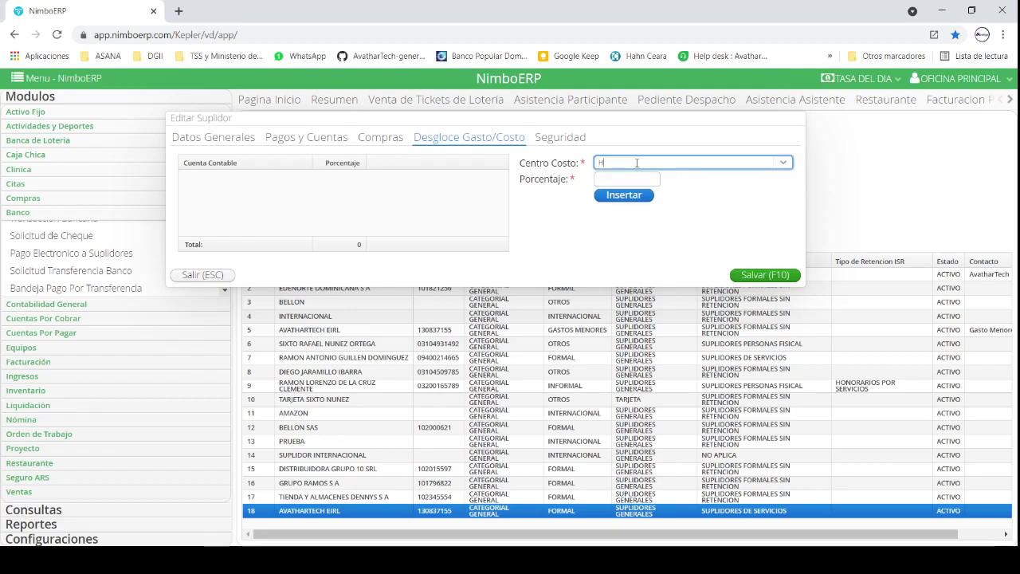
type("ONO")
key("Return")
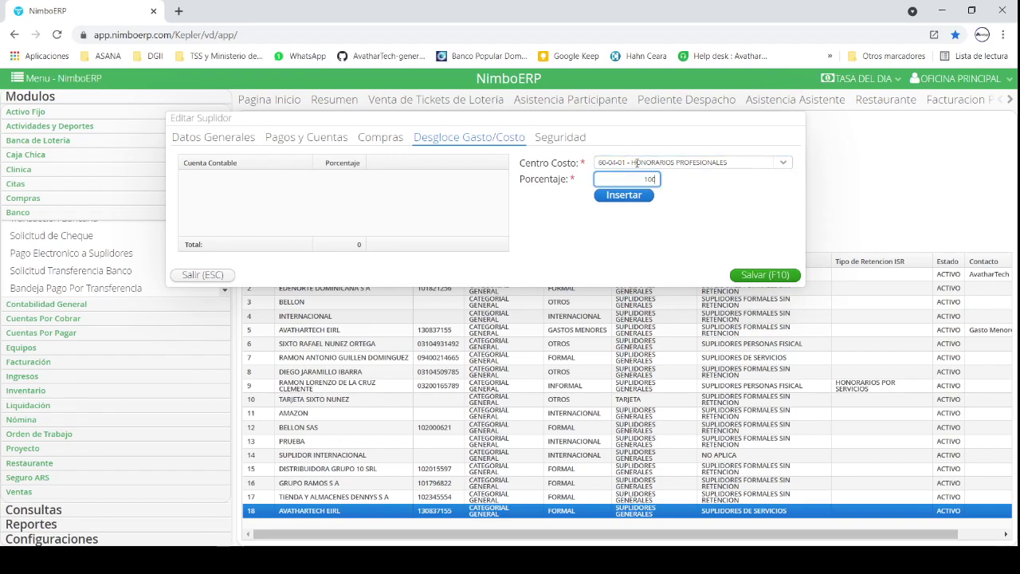
left_click(626, 199)
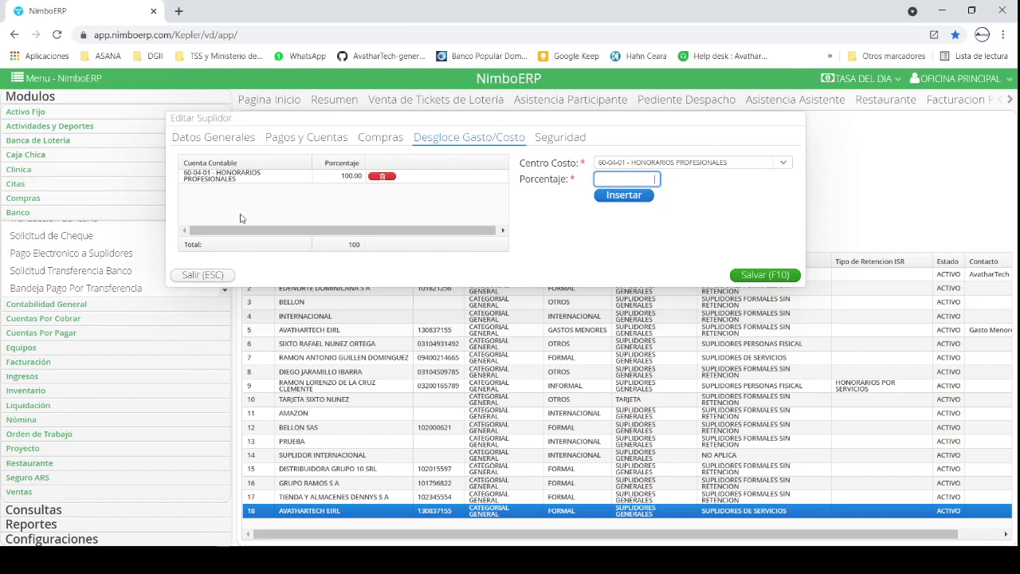
left_click(558, 140)
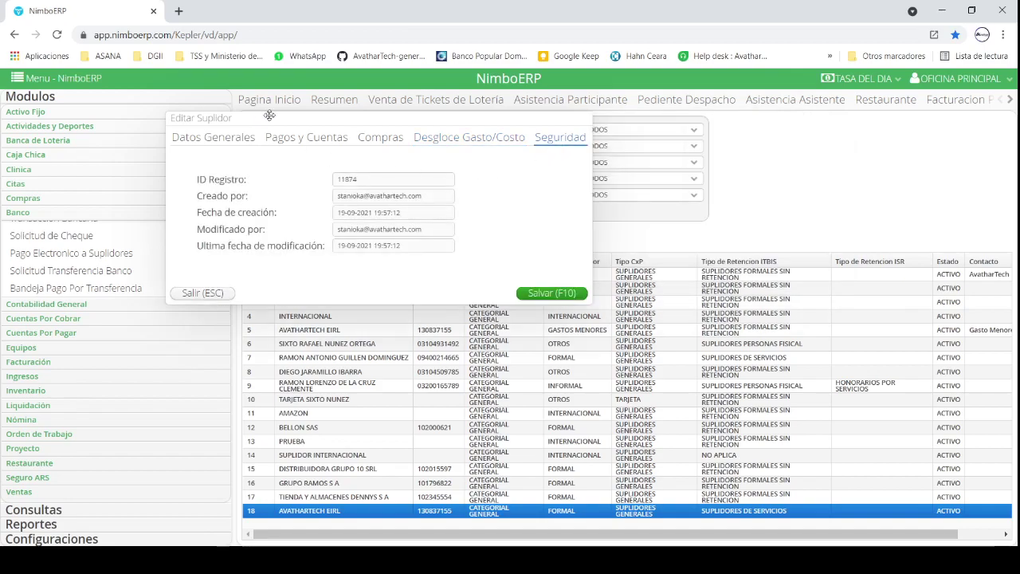
Step: Re-save supplier 18 past the duplicate RNC warning, then view its details read-only
left_click(222, 138)
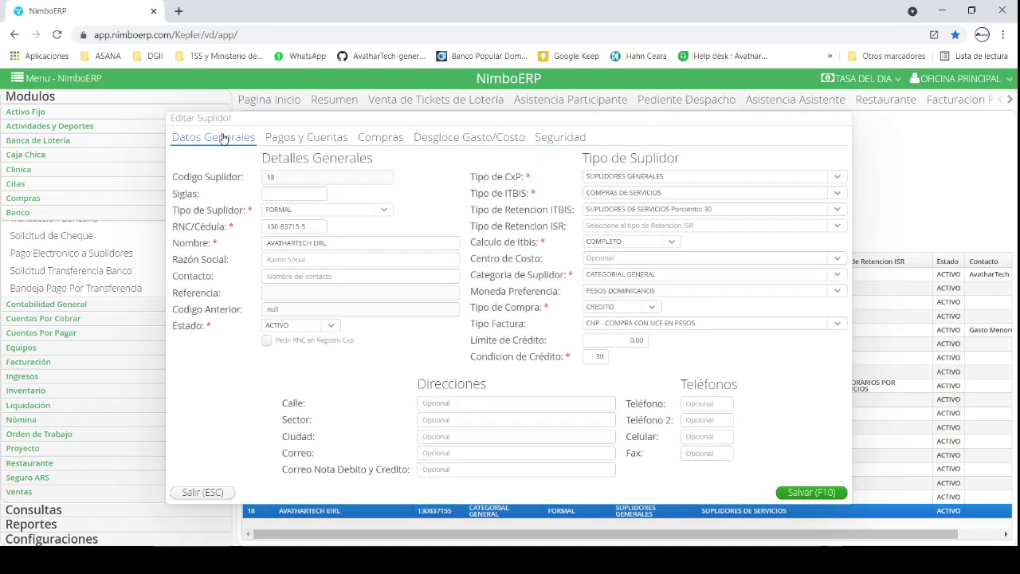
left_click(787, 493)
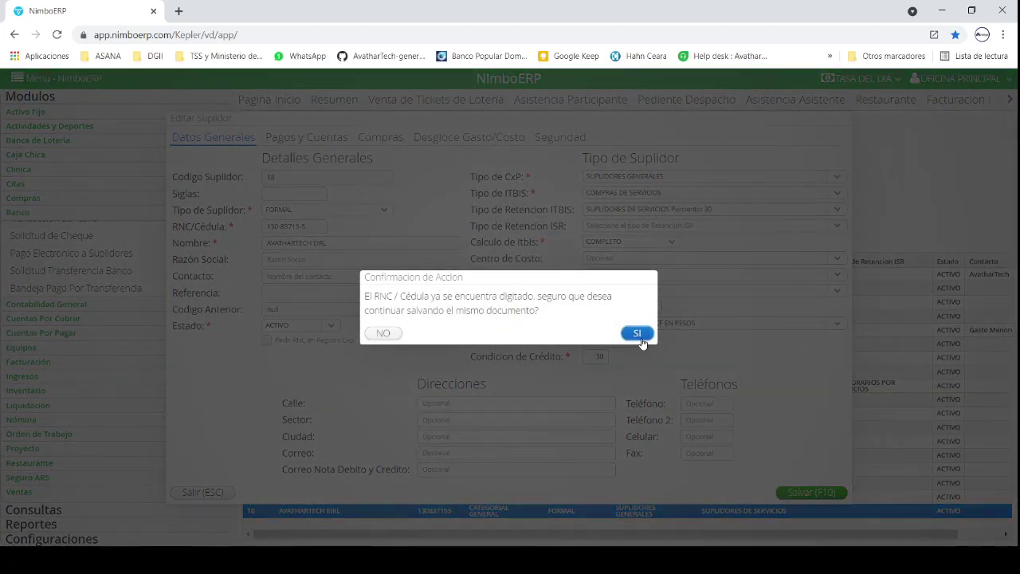
left_click(637, 334)
left_click(526, 507)
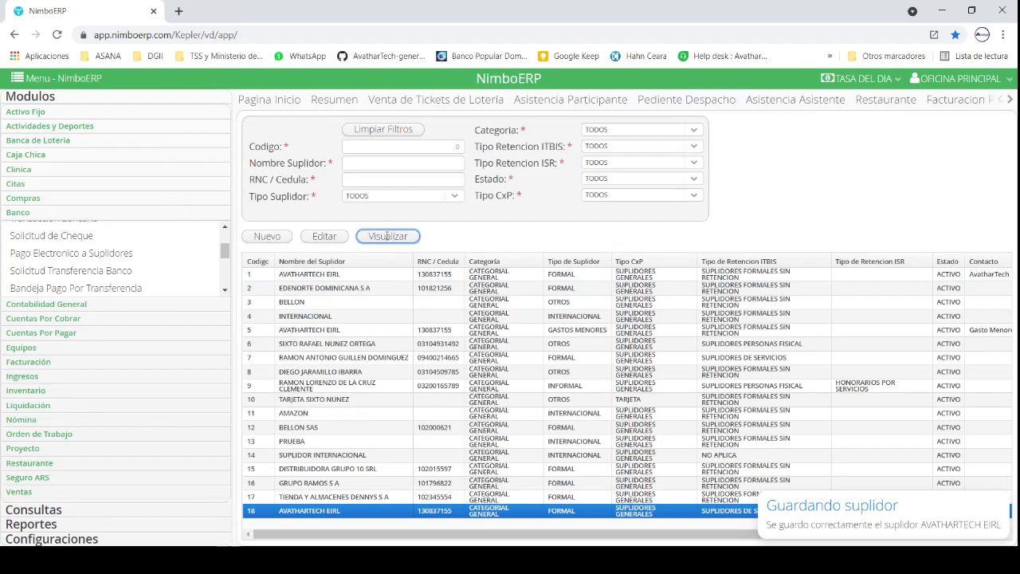
left_click(387, 238)
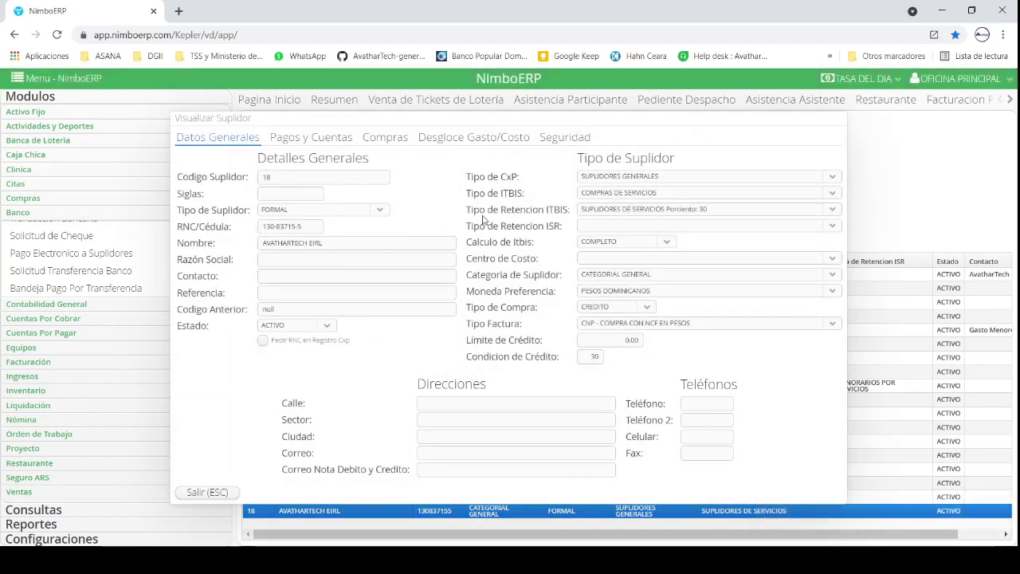